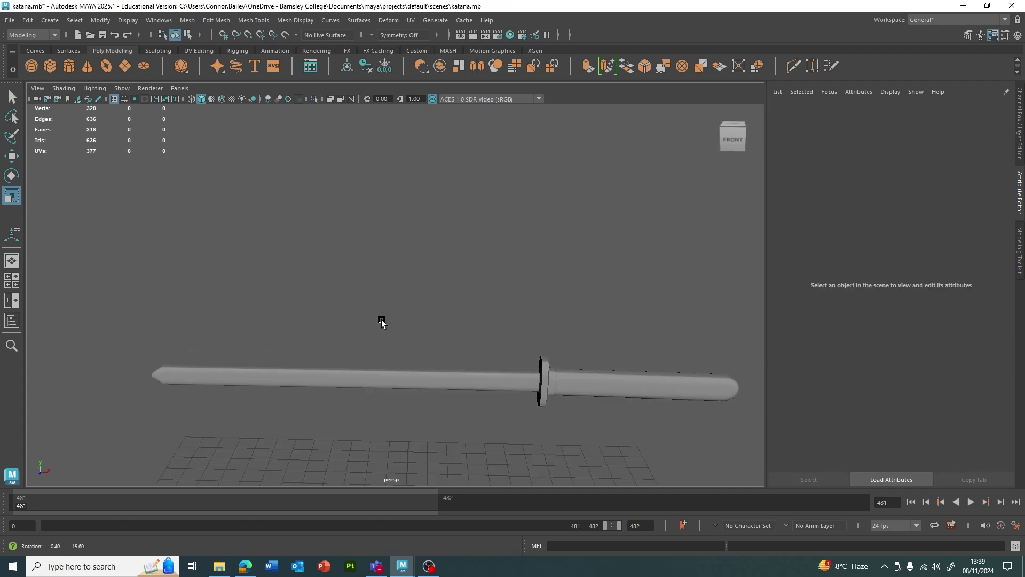
# Cut five edge loops across the tip half of the katana's blade with the Multi-Cut tool
pyautogui.keyDown('alt'); pyautogui.moveTo(411, 307); pyautogui.dragTo(383, 249, button='middle'); pyautogui.keyUp('alt')
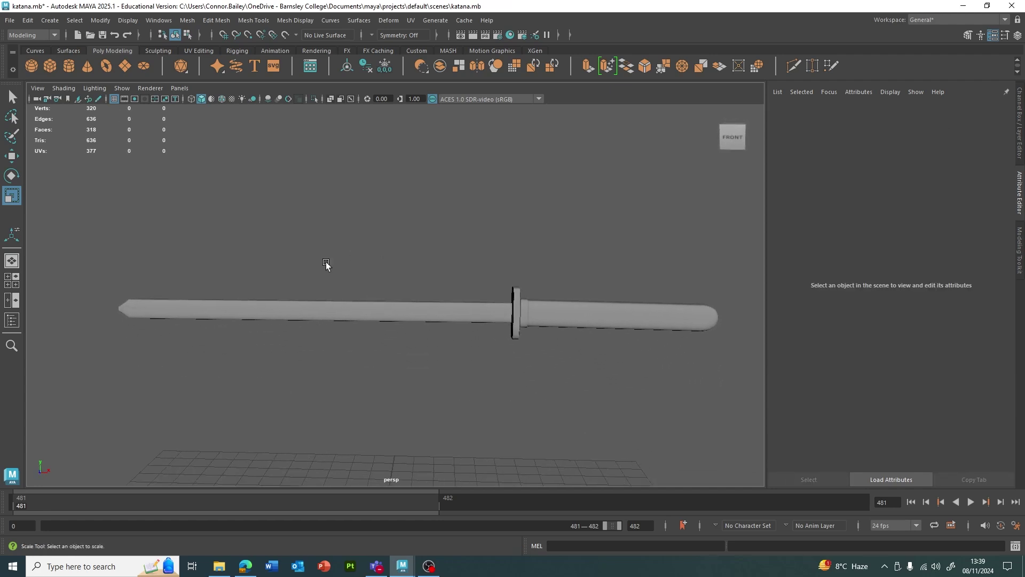
pyautogui.keyDown('alt'); pyautogui.moveTo(332, 263); pyautogui.dragTo(368, 261, button='right'); pyautogui.keyUp('alt')
pyautogui.keyDown('alt'); pyautogui.moveTo(336, 267); pyautogui.dragTo(309, 274, button='middle'); pyautogui.keyUp('alt')
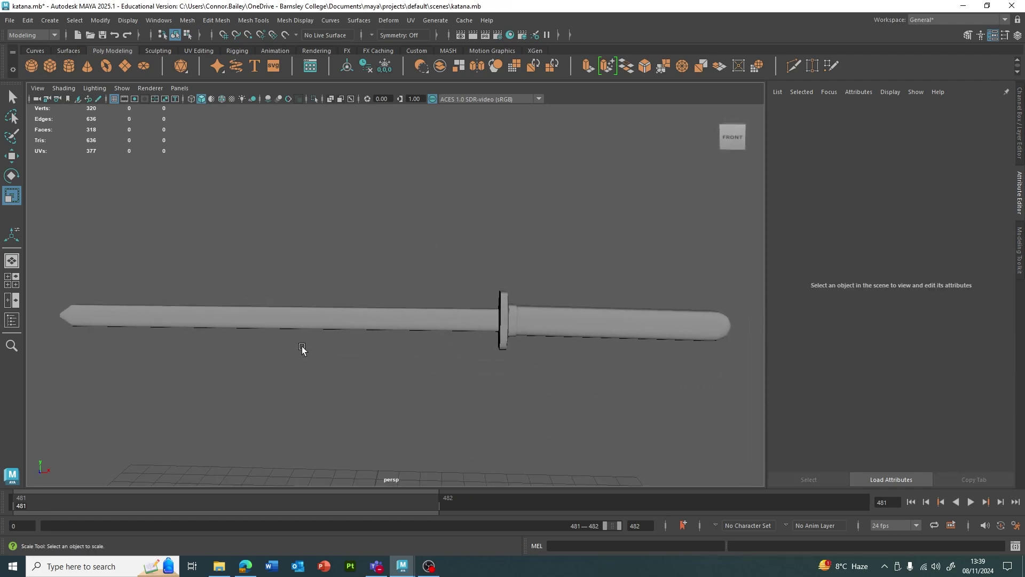
pyautogui.moveTo(299, 287)
pyautogui.keyDown('alt'); pyautogui.mouseDown()
pyautogui.moveTo(322, 284)
pyautogui.moveTo(313, 284)
pyautogui.mouseUp(); pyautogui.keyUp('alt')
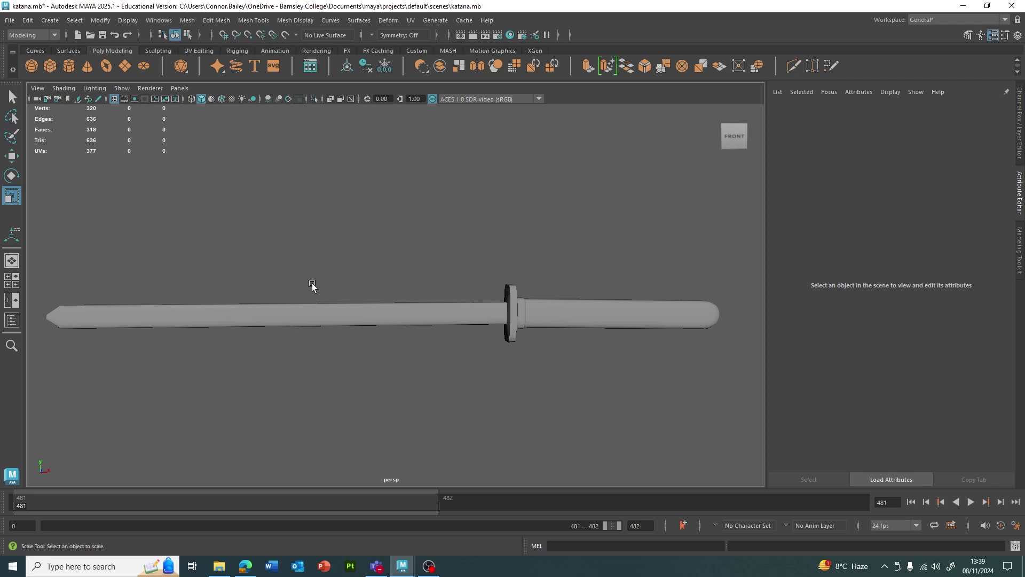
pyautogui.click(378, 316)
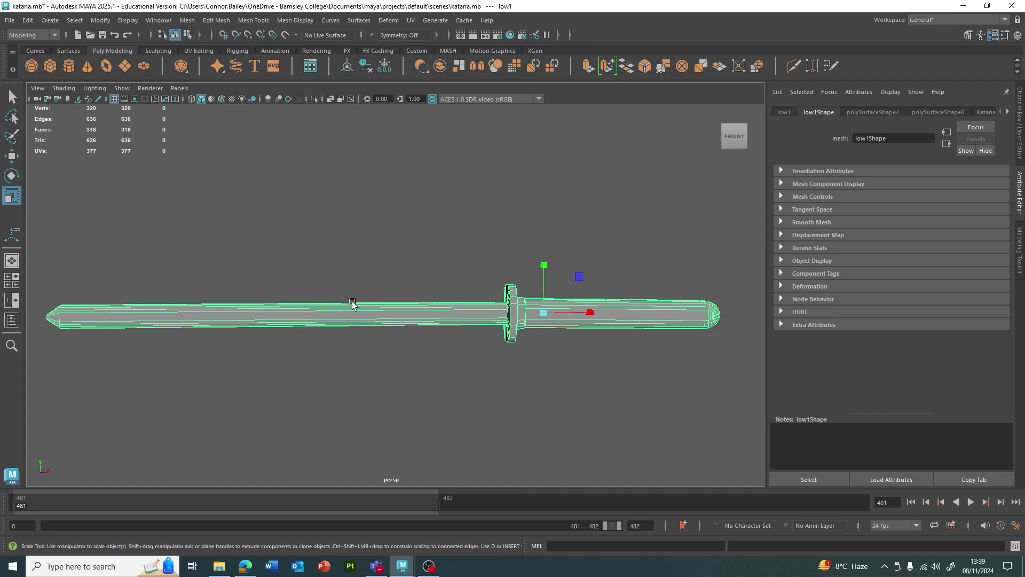
pyautogui.moveTo(273, 250); pyautogui.dragTo(286, 216, button='right')
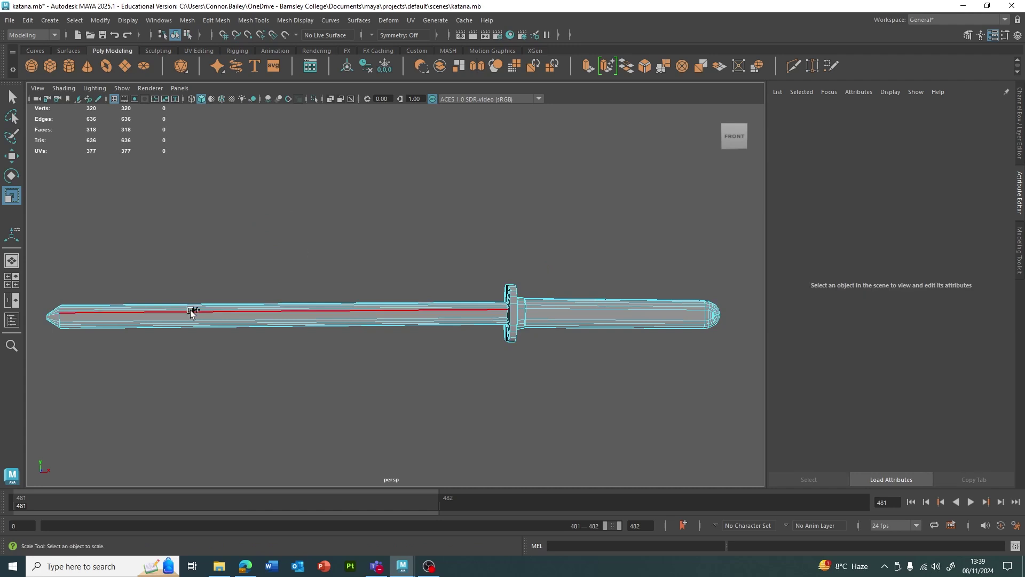
pyautogui.hotkey('ctrl', 'shift', 'x')
pyautogui.keyDown('ctrl'); pyautogui.click(101, 315); pyautogui.keyUp('ctrl')
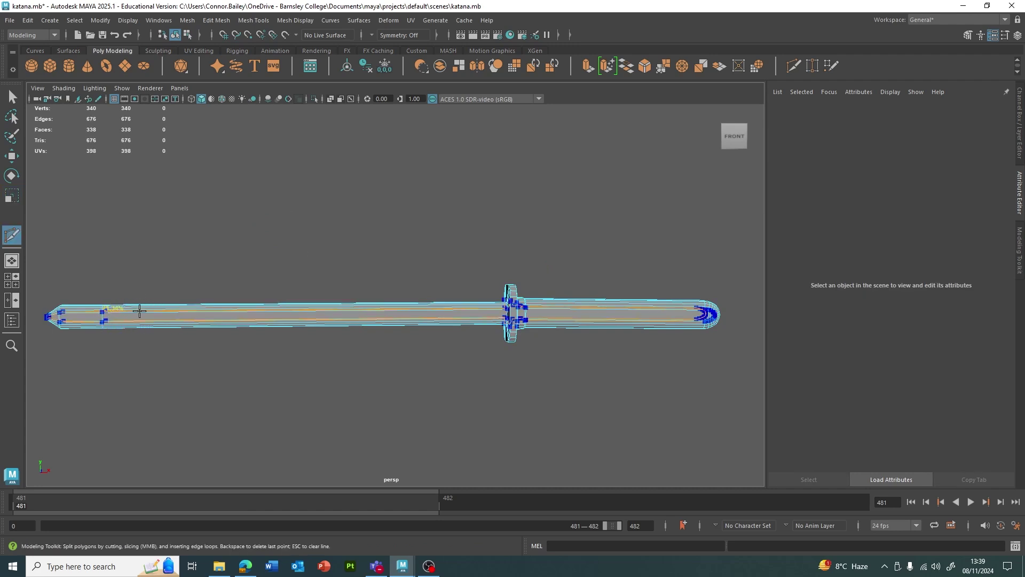
pyautogui.keyDown('ctrl'); pyautogui.click(160, 315); pyautogui.keyUp('ctrl')
pyautogui.keyDown('ctrl'); pyautogui.click(238, 315); pyautogui.keyUp('ctrl')
pyautogui.keyDown('ctrl'); pyautogui.click(276, 315); pyautogui.keyUp('ctrl')
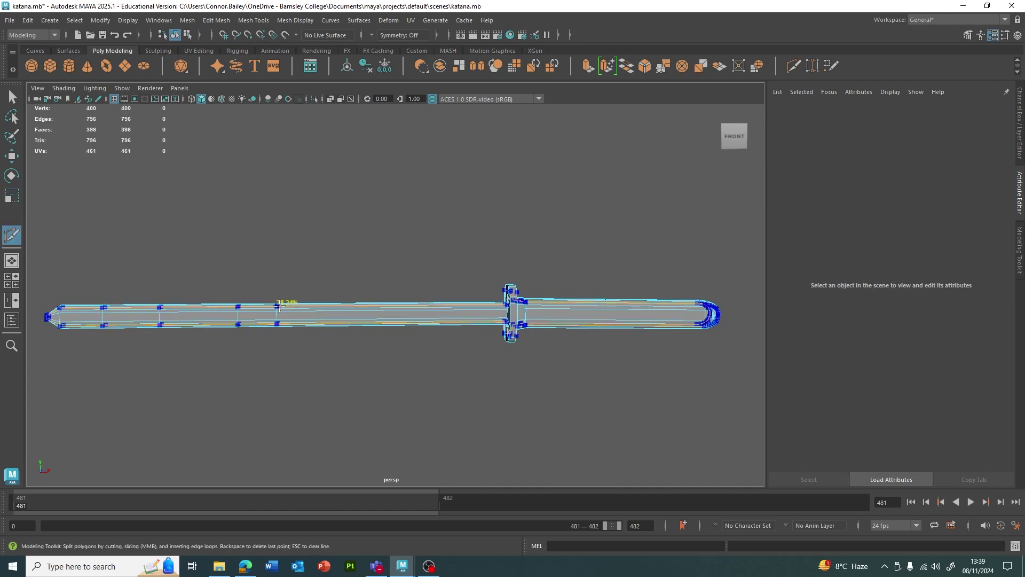
pyautogui.click(795, 65)
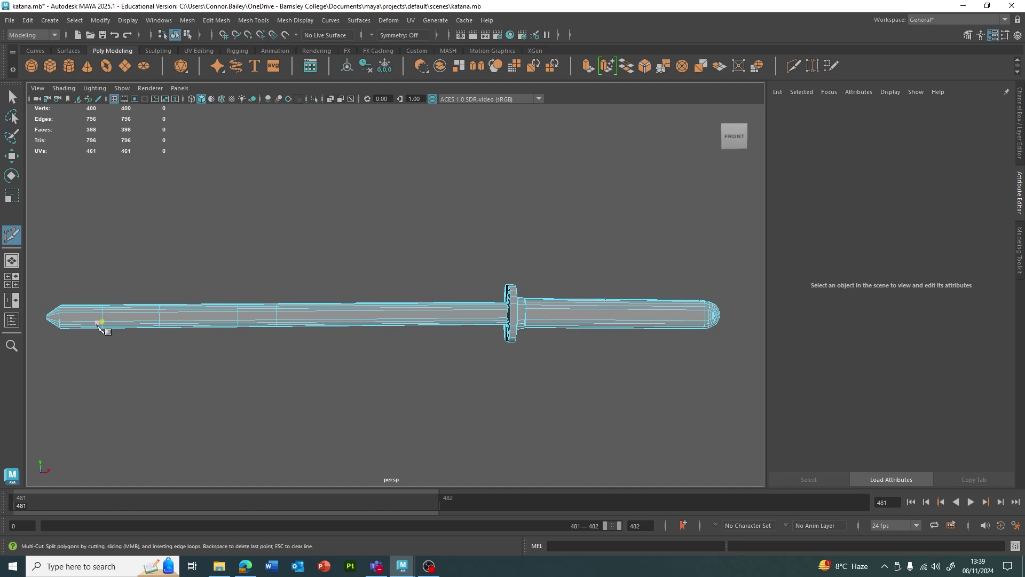
pyautogui.keyDown('ctrl'); pyautogui.click(316, 316); pyautogui.keyUp('ctrl')
# Select the blade faces from the tip to the last cut loop and move them slightly upward
pyautogui.moveTo(311, 233); pyautogui.dragTo(316, 256, button='right')
pyautogui.press('q')
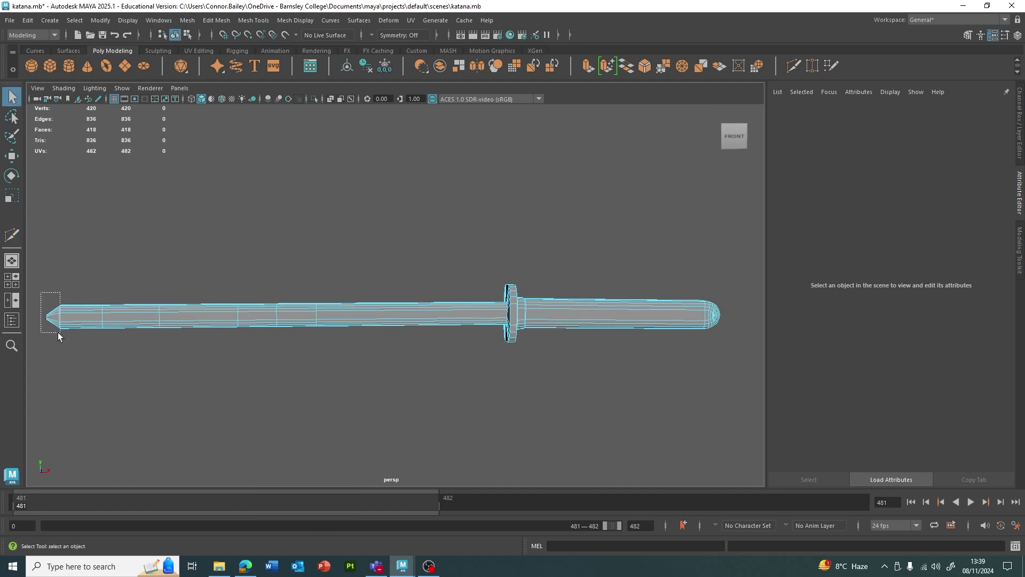
pyautogui.moveTo(124, 350); pyautogui.dragTo(302, 350)
pyautogui.press('w')
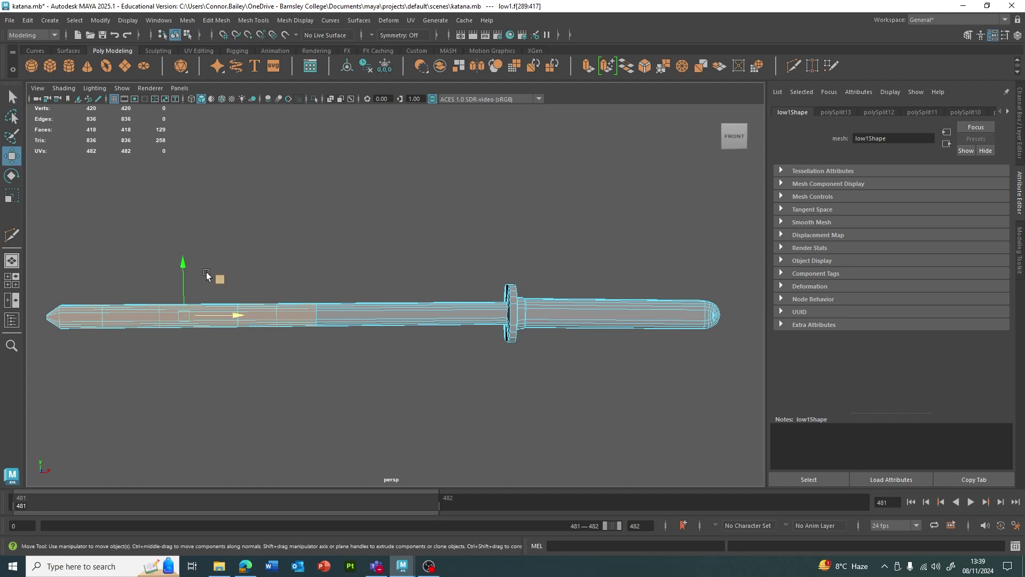
pyautogui.moveTo(184, 263); pyautogui.dragTo(184, 254)
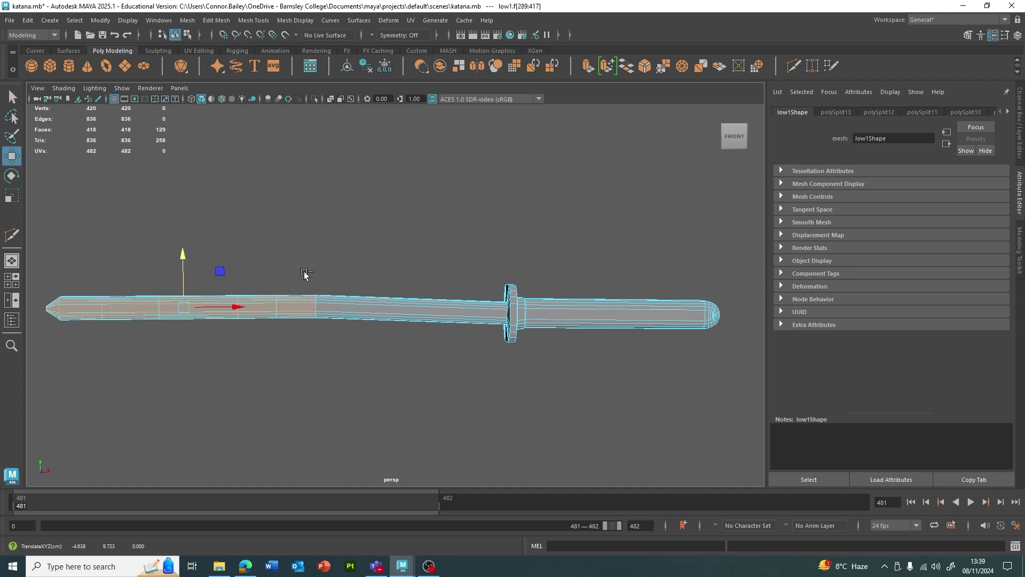
# Remove the segment nearest the guard from the face selection, then raise and rotate the remaining tip faces upward
pyautogui.keyDown('ctrl'); pyautogui.moveTo(304, 271); pyautogui.dragTo(290, 342); pyautogui.keyUp('ctrl')
pyautogui.moveTo(165, 257); pyautogui.dragTo(163, 252)
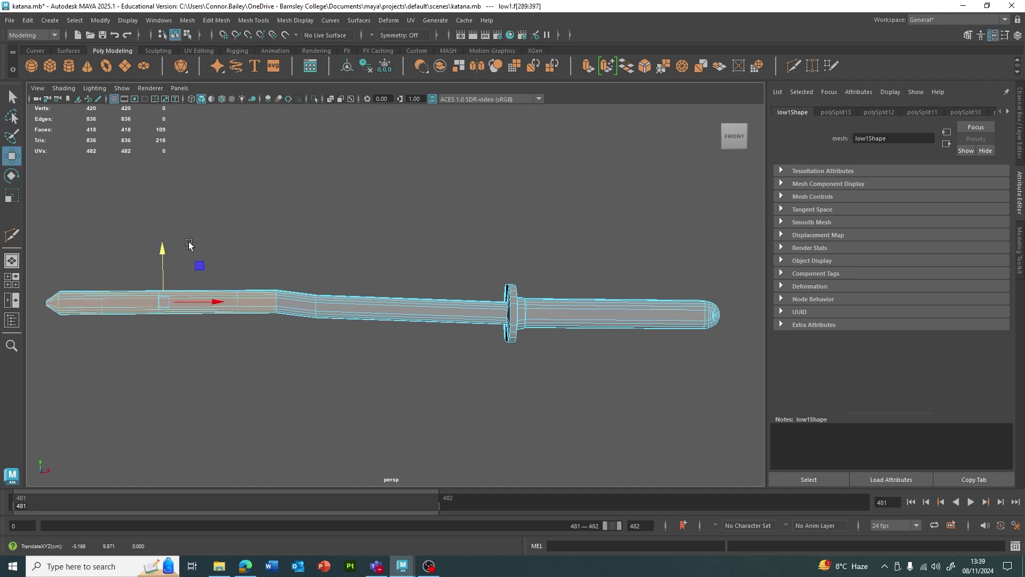
pyautogui.press('e')
pyautogui.moveTo(202, 278); pyautogui.dragTo(206, 284)
pyautogui.click(309, 256)
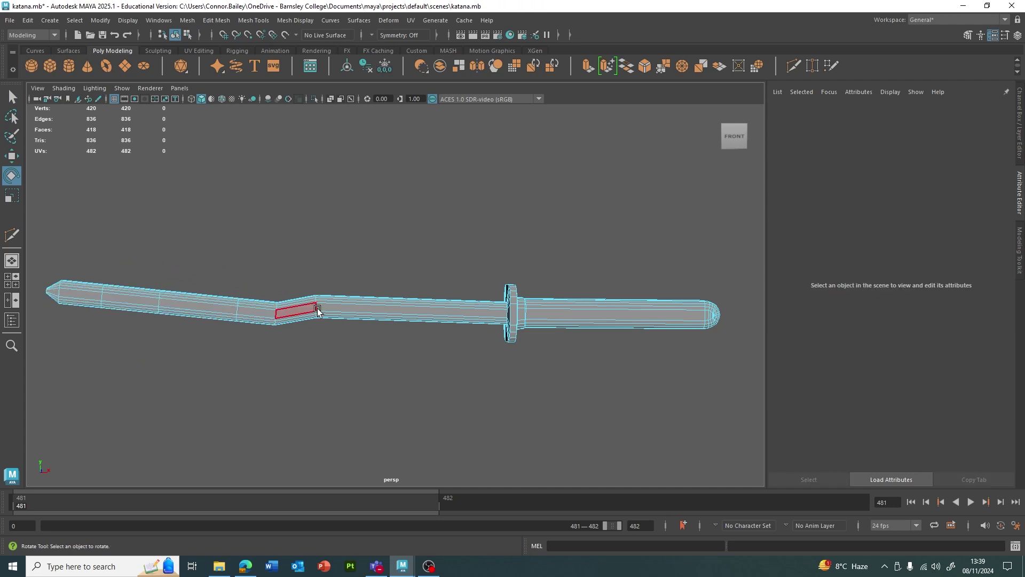
# Reselect the rotated tip faces and move them up to line up with the rest of the blade
pyautogui.keyDown('alt'); pyautogui.moveTo(311, 335); pyautogui.dragTo(343, 350, button='middle'); pyautogui.keyUp('alt')
pyautogui.moveTo(52, 267); pyautogui.dragTo(308, 416)
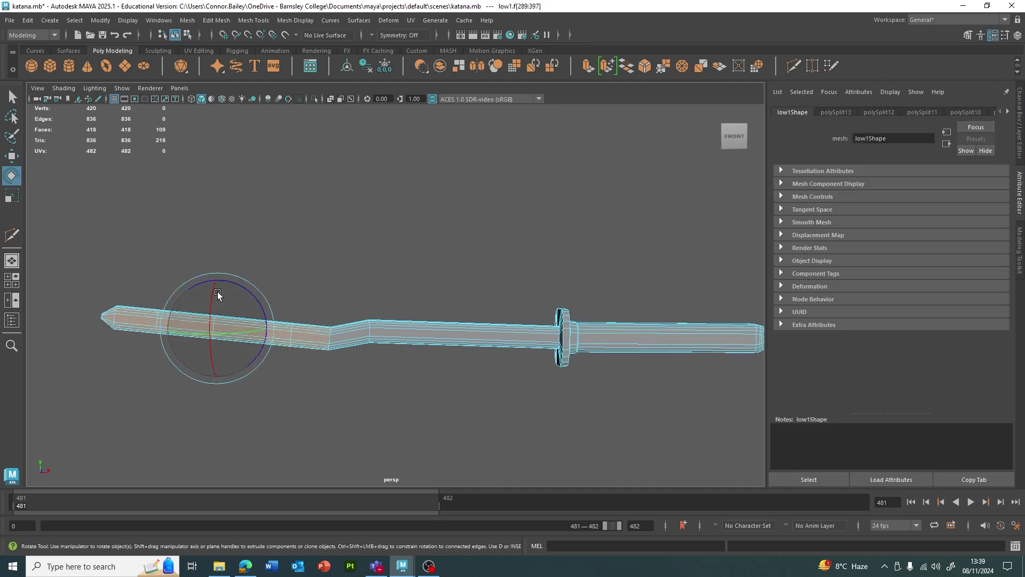
pyautogui.press('w')
pyautogui.moveTo(224, 283); pyautogui.dragTo(218, 268)
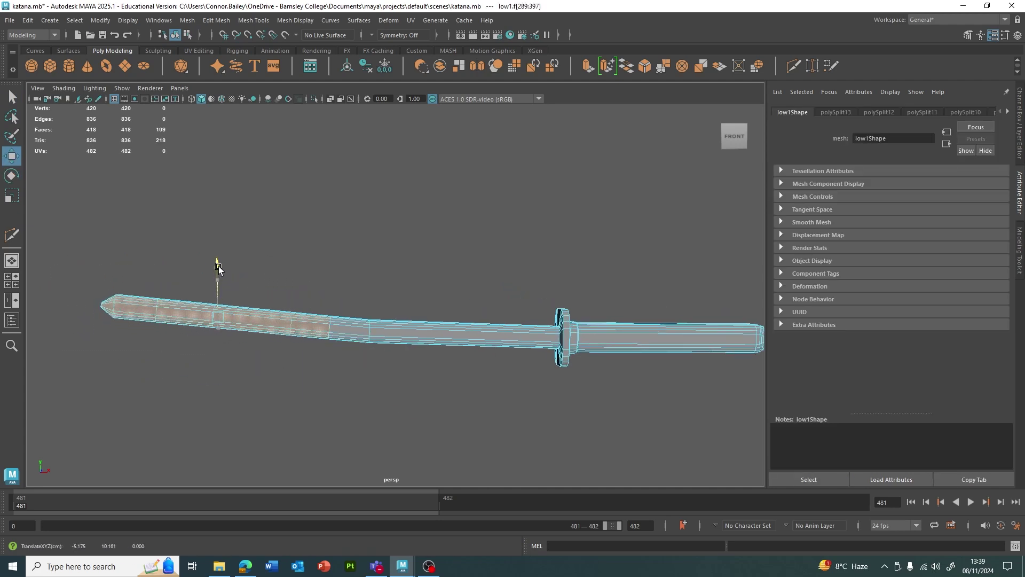
pyautogui.click(494, 286)
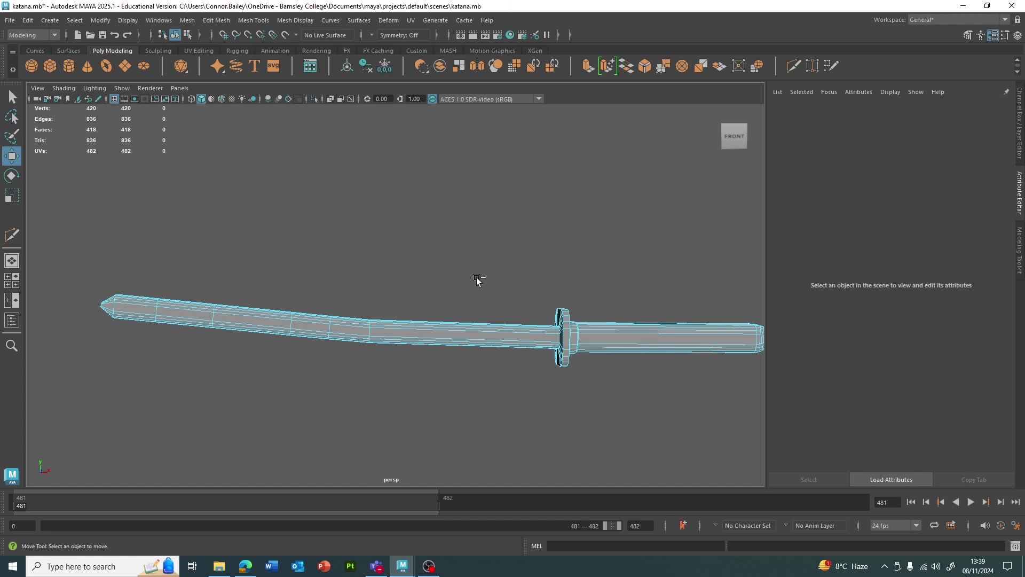
# Undo the face moves, the rotation and all the added cuts to restore the straight, uncut blade
pyautogui.hotkey('ctrl', 'z')
pyautogui.hotkey('shift', 'z')
pyautogui.hotkey('ctrl', 'z')
pyautogui.hotkey('ctrl', 'z')
pyautogui.hotkey('ctrl', 'z')
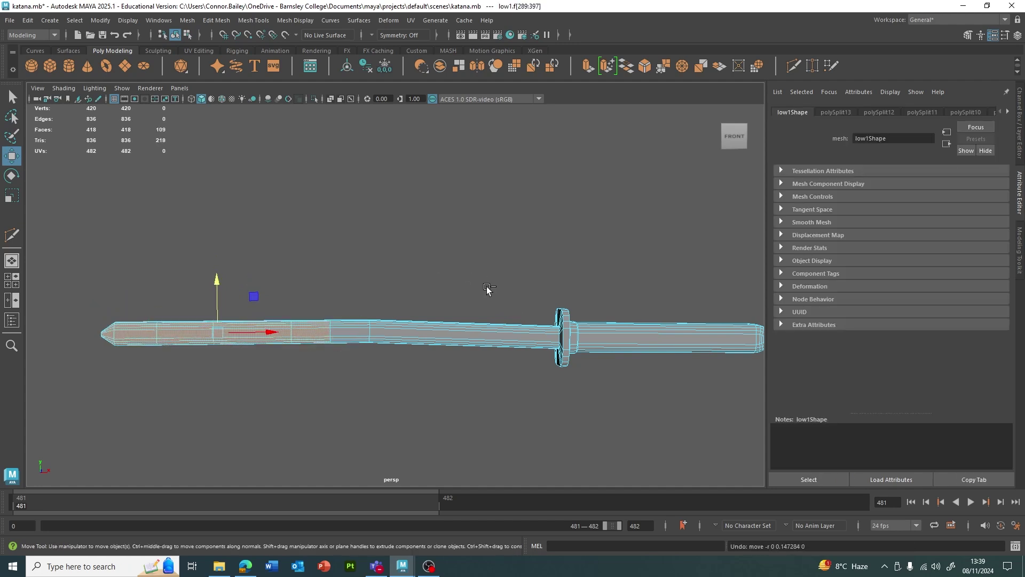
pyautogui.hotkey('ctrl', 'z')
pyautogui.hotkey('ctrl', 'z')
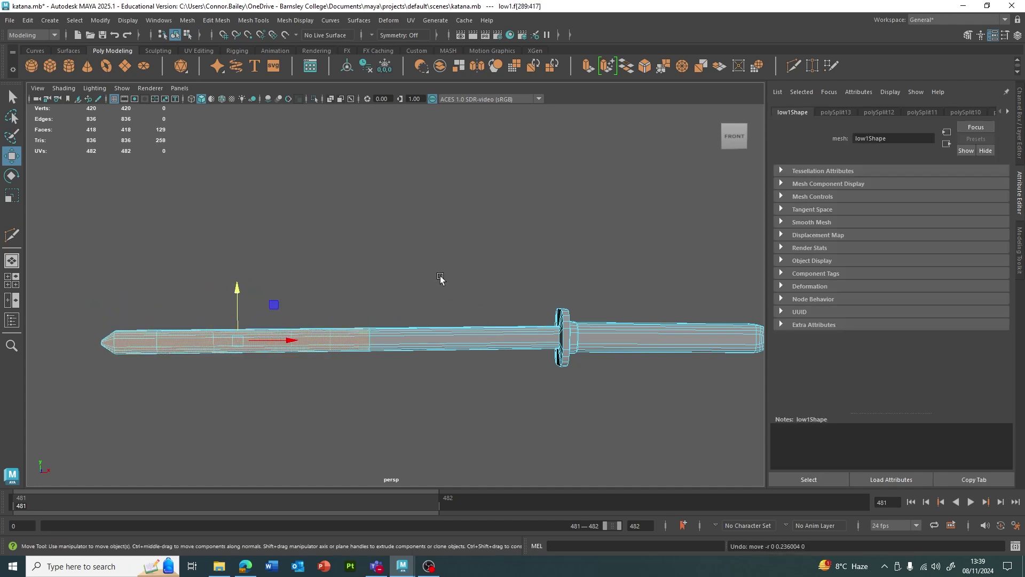
pyautogui.hotkey('ctrl', 'z')
pyautogui.hotkey('ctrl', 'z')
pyautogui.hotkey('ctrl', 'z')
pyautogui.hotkey('ctrl', 'z')
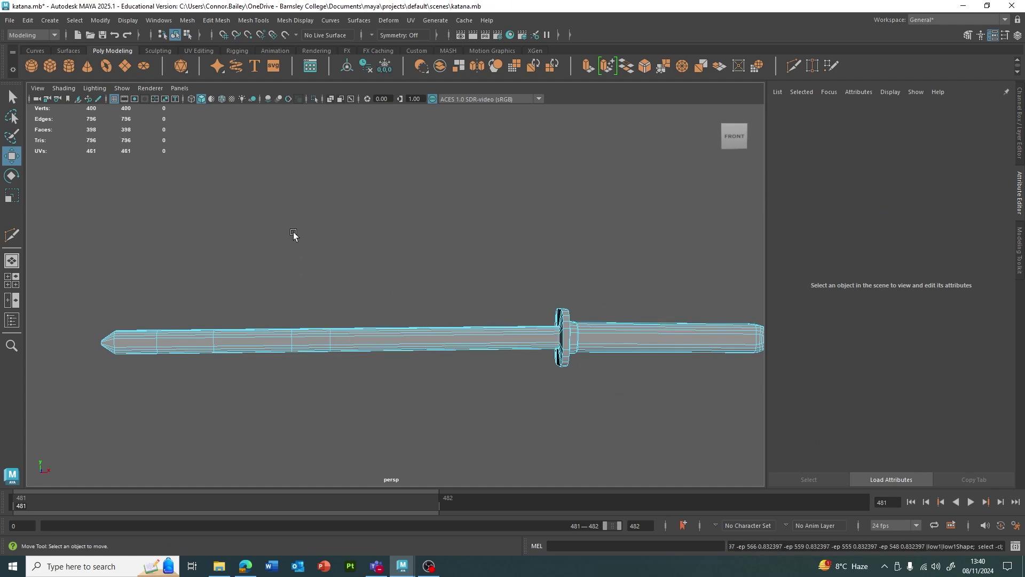
pyautogui.hotkey('ctrl', 'z')
pyautogui.hotkey('ctrl', 'z')
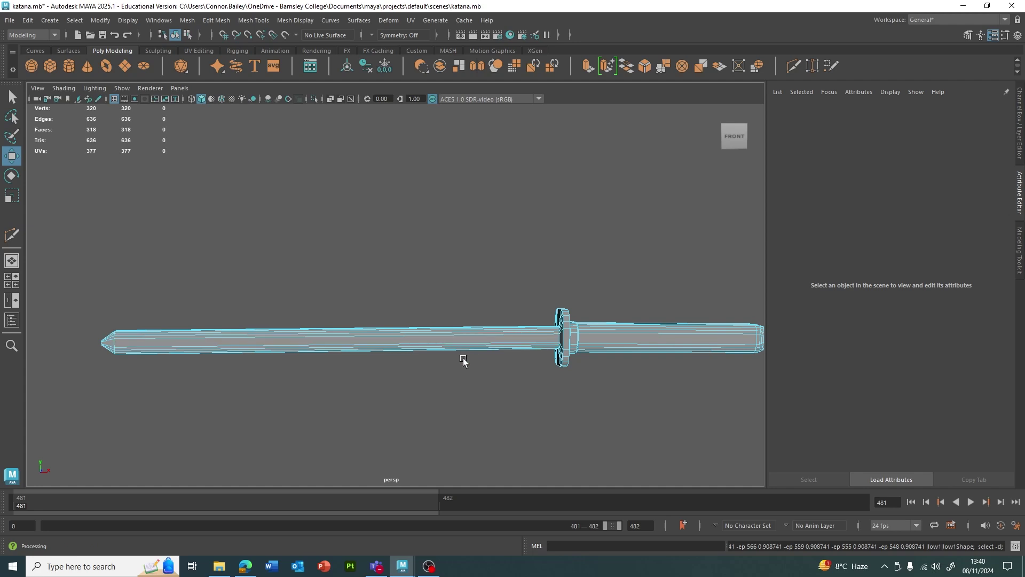
# Insert 16 equally spaced edge loops along the blade using the Insert Edge Loop tool's multiple-loops option
pyautogui.keyDown('alt'); pyautogui.moveTo(359, 369); pyautogui.dragTo(377, 341, button='middle'); pyautogui.keyUp('alt')
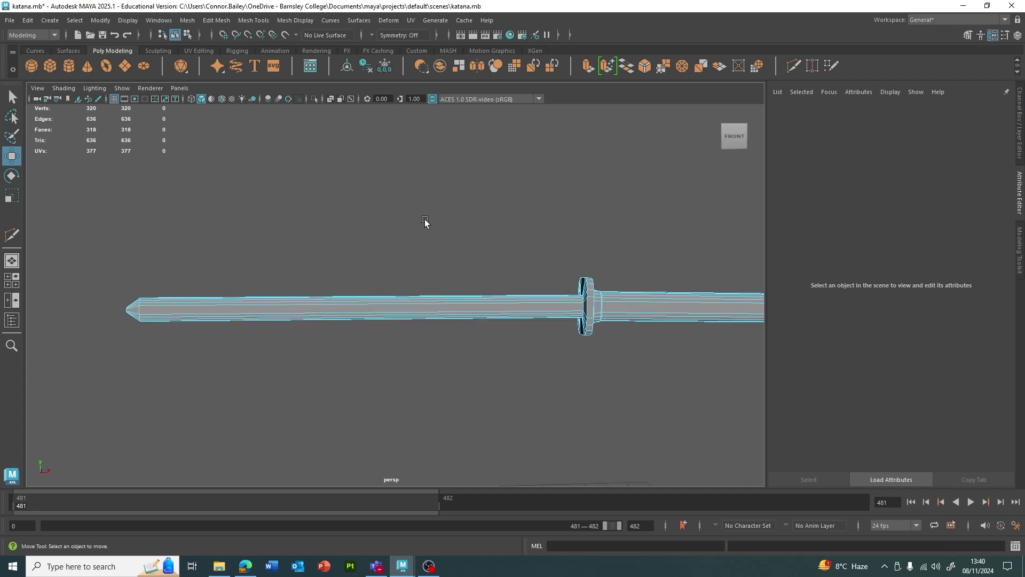
pyautogui.keyDown('alt'); pyautogui.moveTo(425, 222); pyautogui.dragTo(466, 261, button='right'); pyautogui.keyUp('alt')
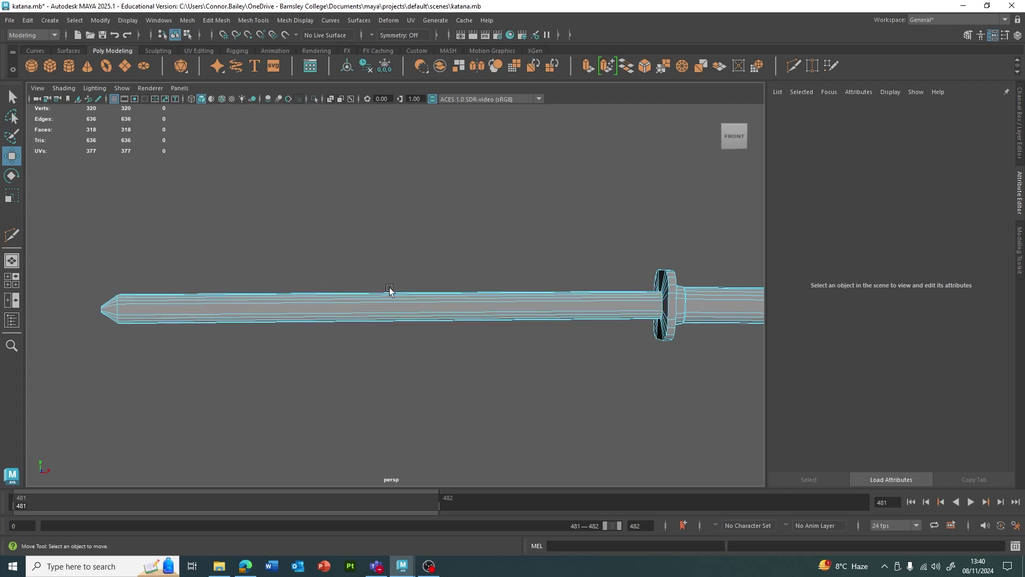
pyautogui.keyDown('alt'); pyautogui.moveTo(325, 232); pyautogui.dragTo(330, 233); pyautogui.keyUp('alt')
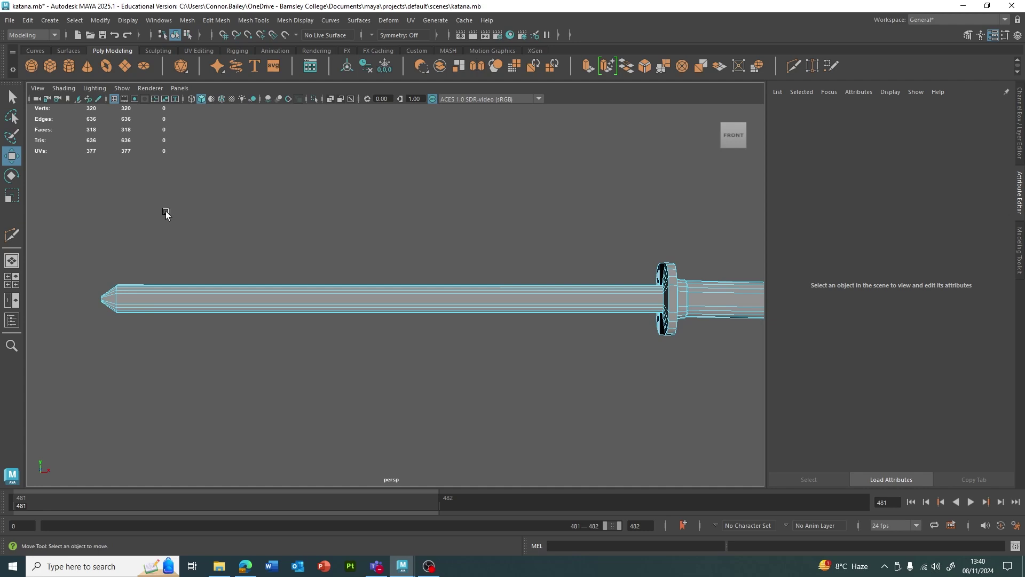
pyautogui.click(192, 21)
pyautogui.moveTo(244, 21)
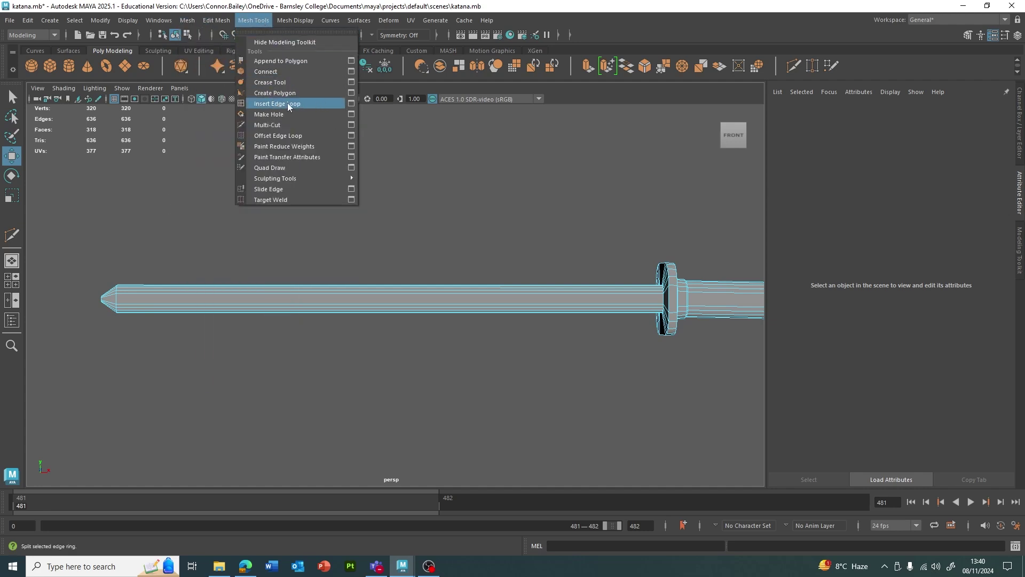
pyautogui.click(352, 104)
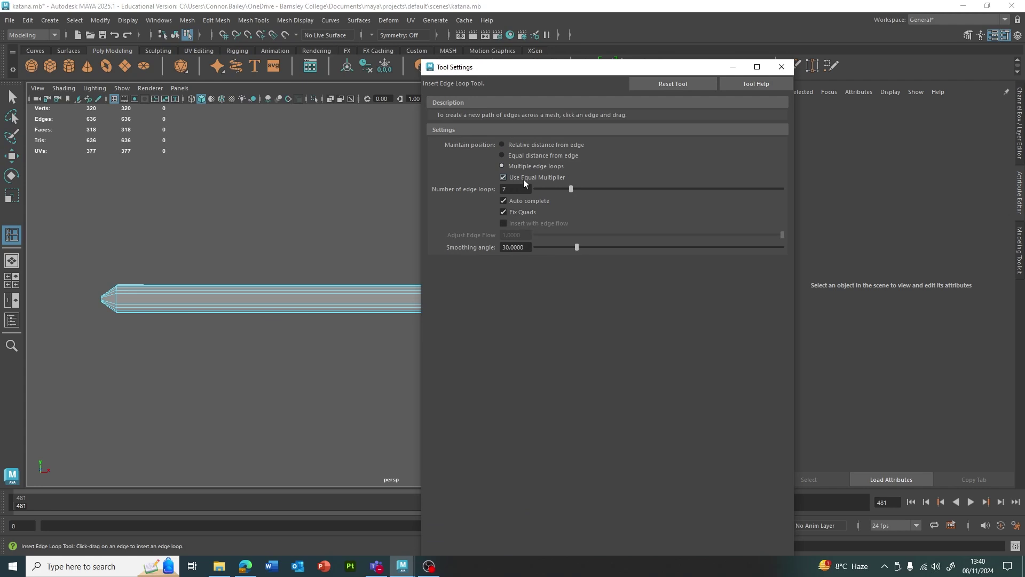
pyautogui.click(500, 190)
pyautogui.write('16')
pyautogui.press('Return')
pyautogui.moveTo(566, 78); pyautogui.dragTo(730, 91)
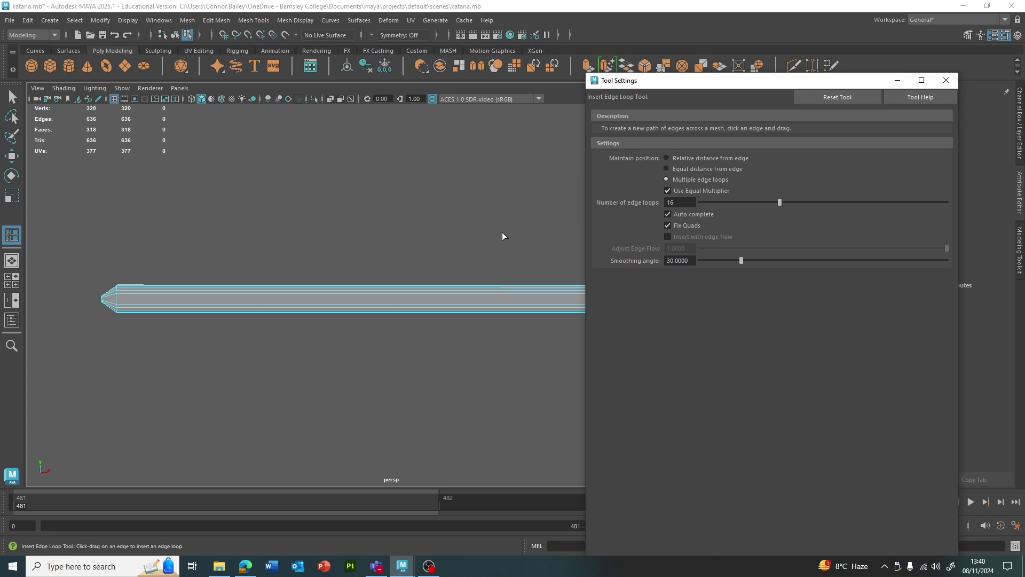
pyautogui.click(265, 294)
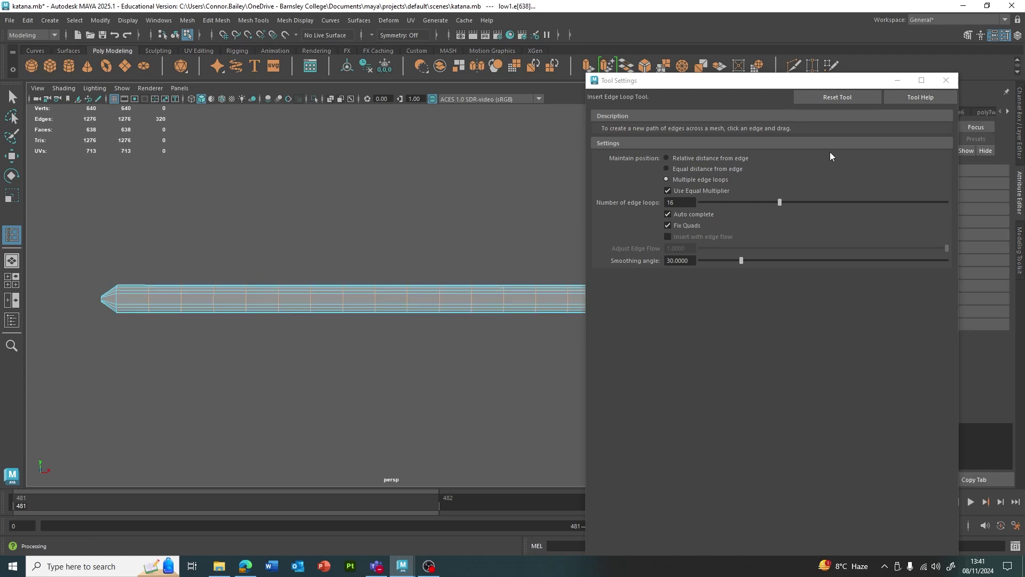
pyautogui.click(945, 80)
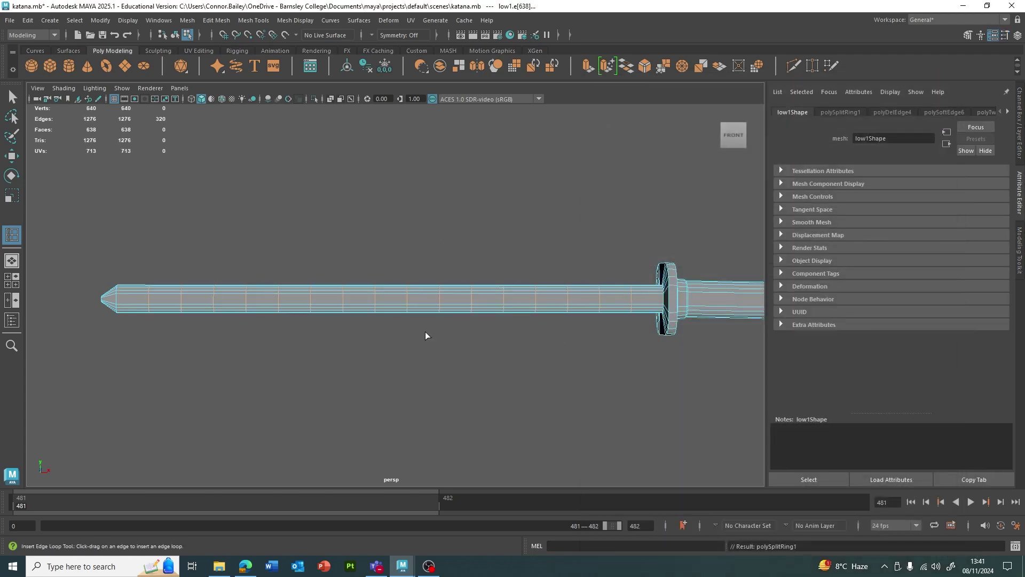
# Deselect the new edge loops, return to object selection mode and select the whole katana mesh
pyautogui.keyDown('alt'); pyautogui.moveTo(376, 239); pyautogui.dragTo(403, 227); pyautogui.keyUp('alt')
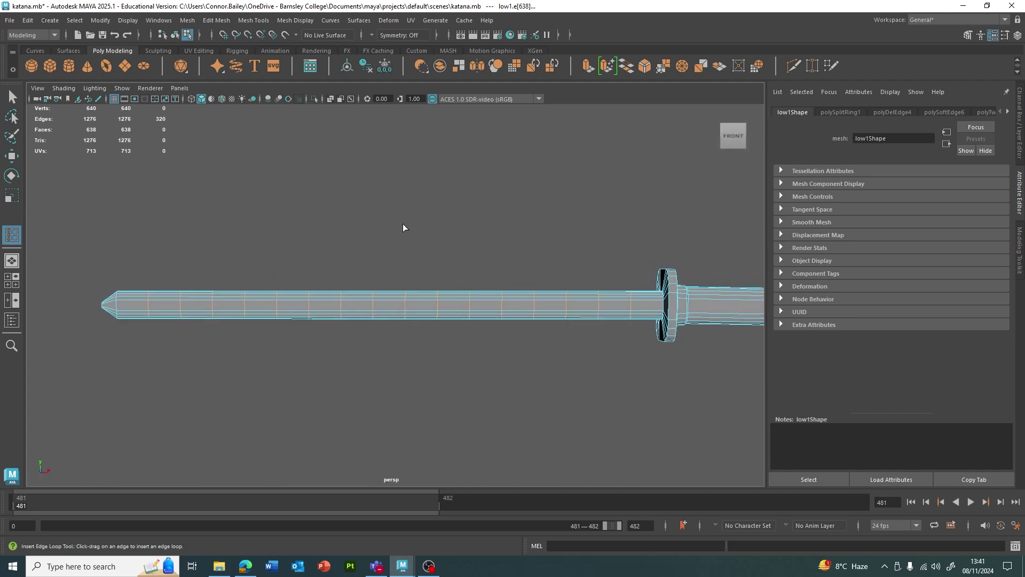
pyautogui.click(450, 219)
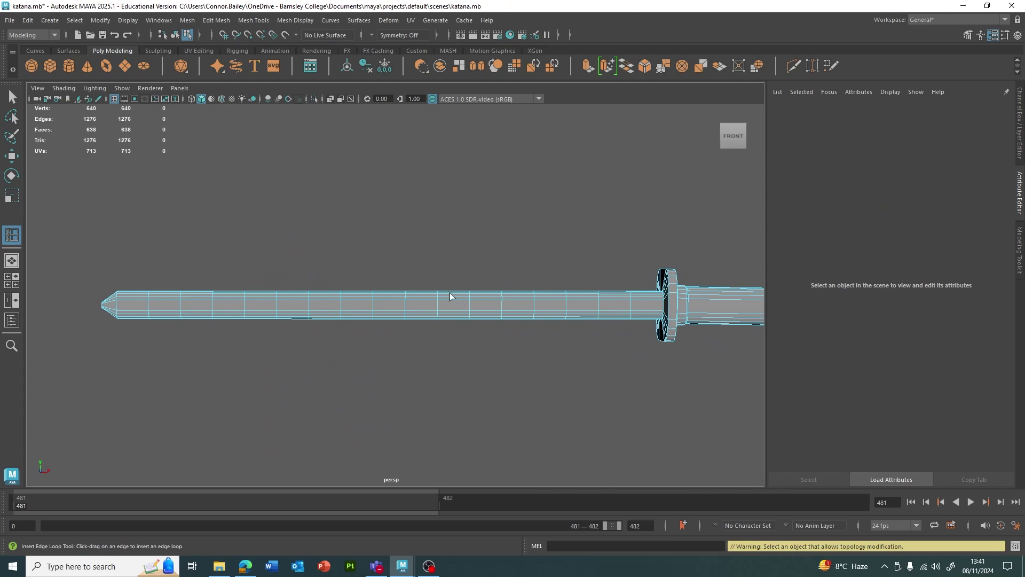
pyautogui.keyDown('alt'); pyautogui.moveTo(450, 297); pyautogui.dragTo(439, 258); pyautogui.keyUp('alt')
pyautogui.moveTo(485, 230); pyautogui.dragTo(527, 212, button='right')
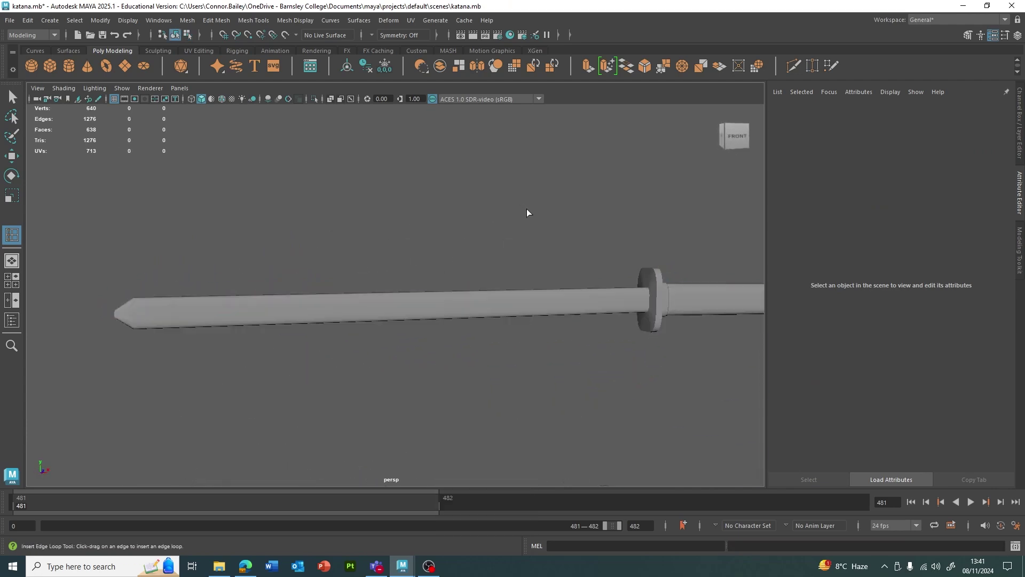
pyautogui.keyDown('alt'); pyautogui.moveTo(526, 209); pyautogui.dragTo(527, 221); pyautogui.keyUp('alt')
pyautogui.click(555, 293)
pyautogui.scroll(-4, 410, 187)
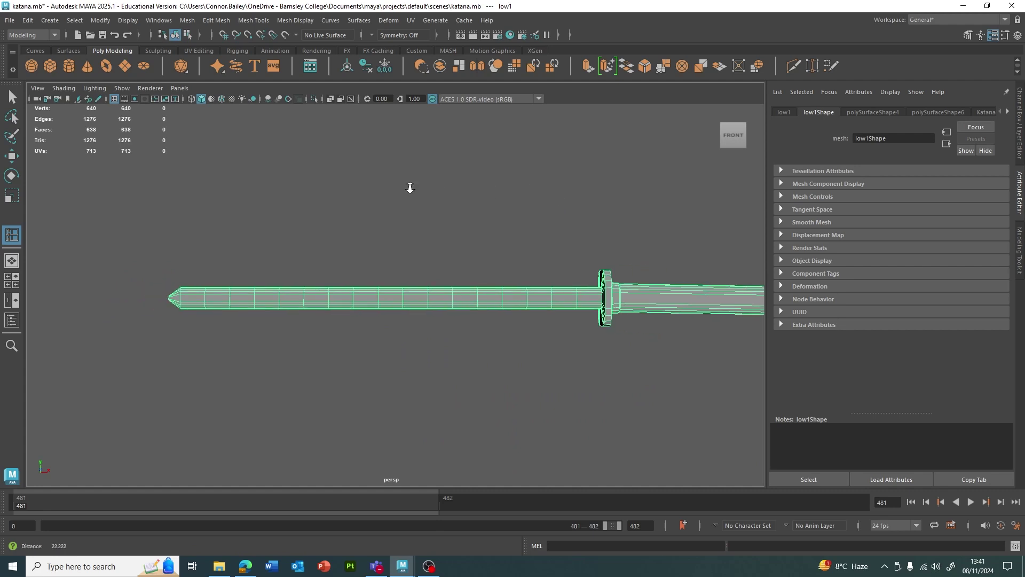
pyautogui.keyDown('alt'); pyautogui.moveTo(434, 226); pyautogui.dragTo(411, 251, button='middle'); pyautogui.keyUp('alt')
# Try to apply a nonlinear Bend deformer to the whole katana mesh
pyautogui.click(494, 335)
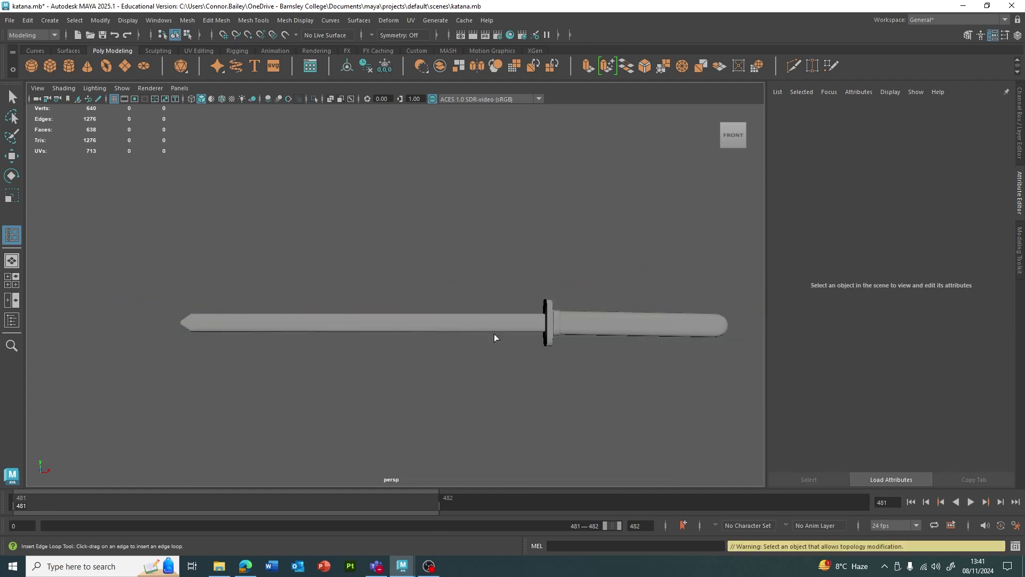
pyautogui.click(505, 325)
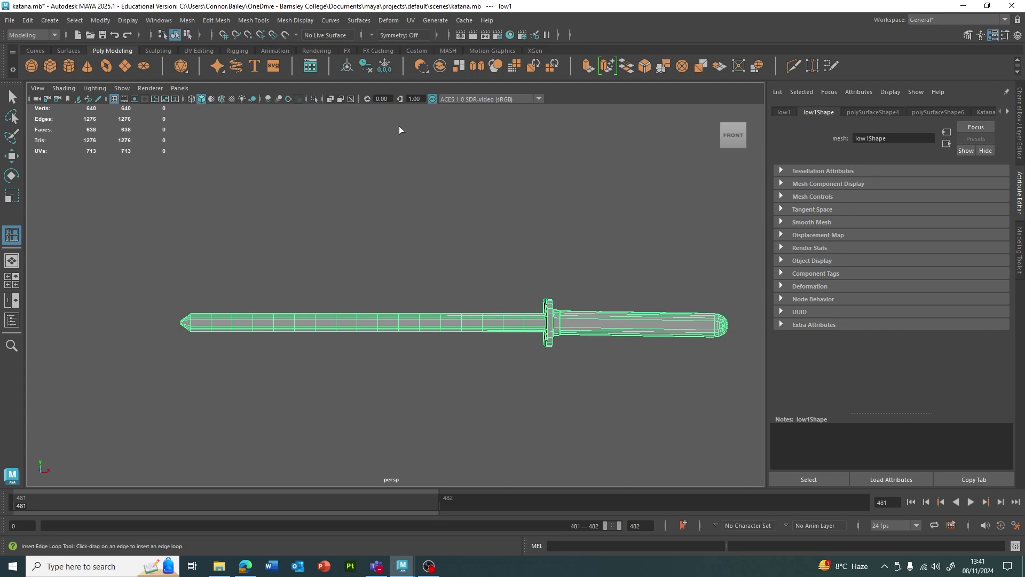
pyautogui.click(388, 20)
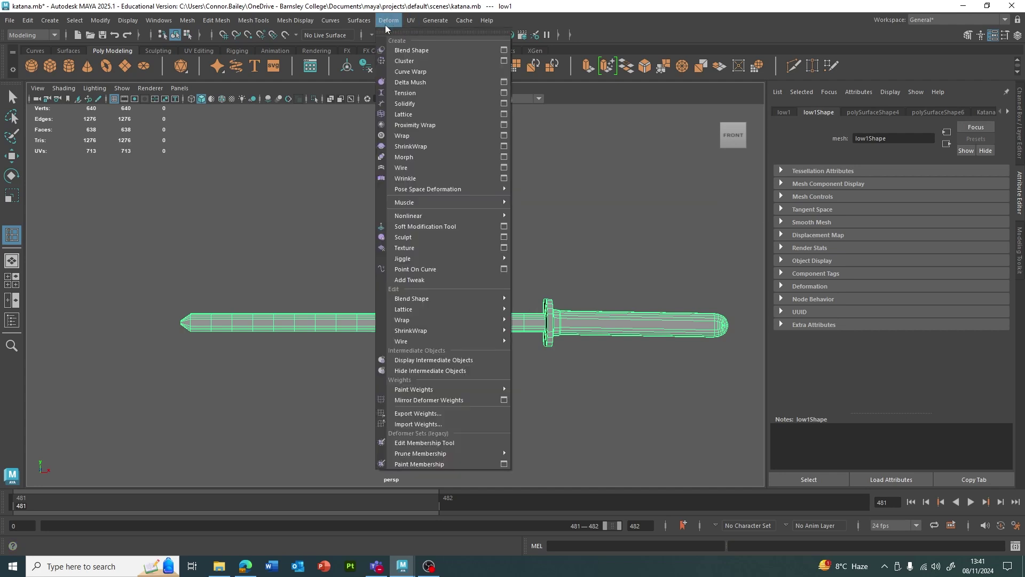
pyautogui.moveTo(414, 219)
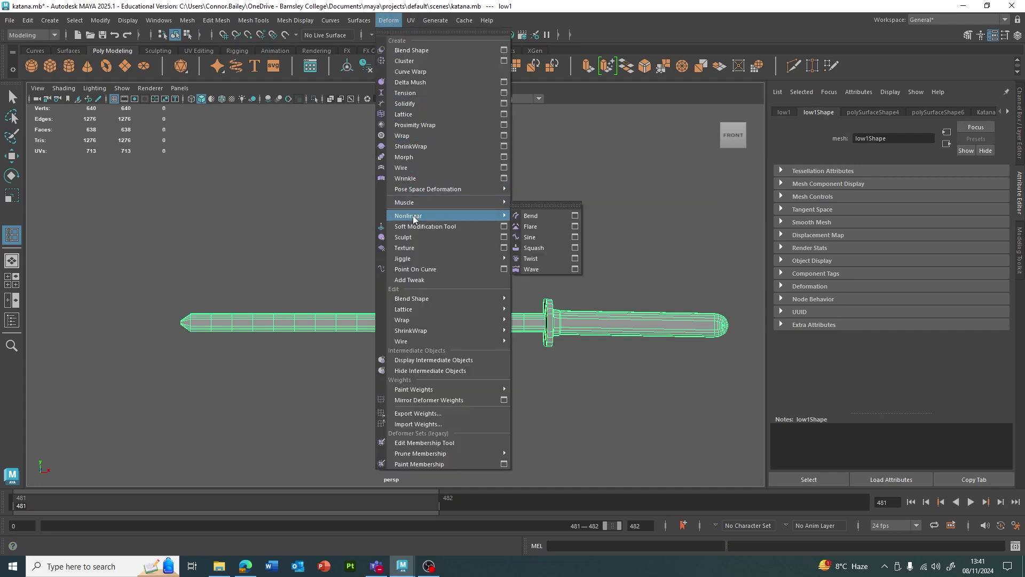
pyautogui.click(540, 217)
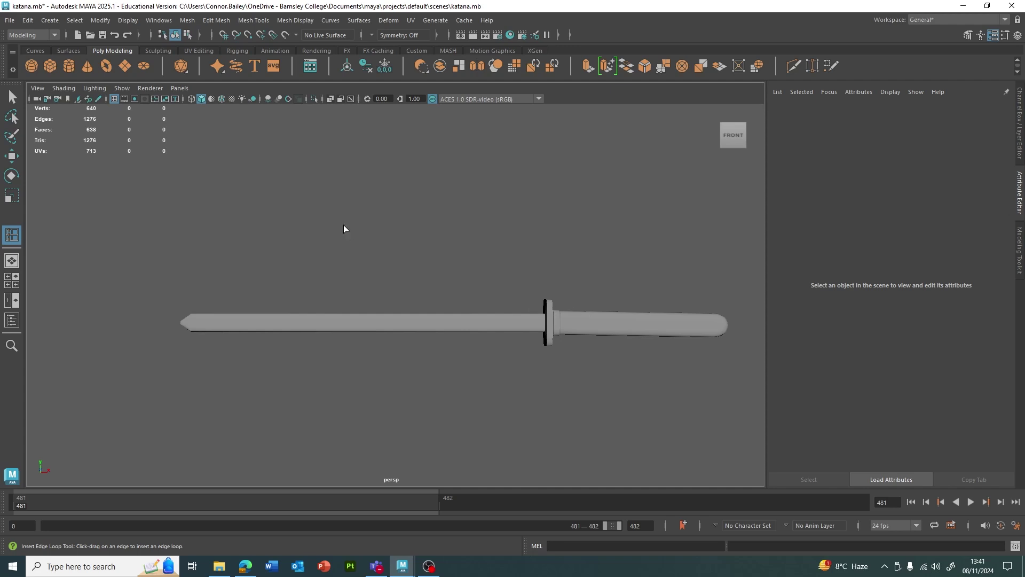
pyautogui.scroll(-4, 442, 277)
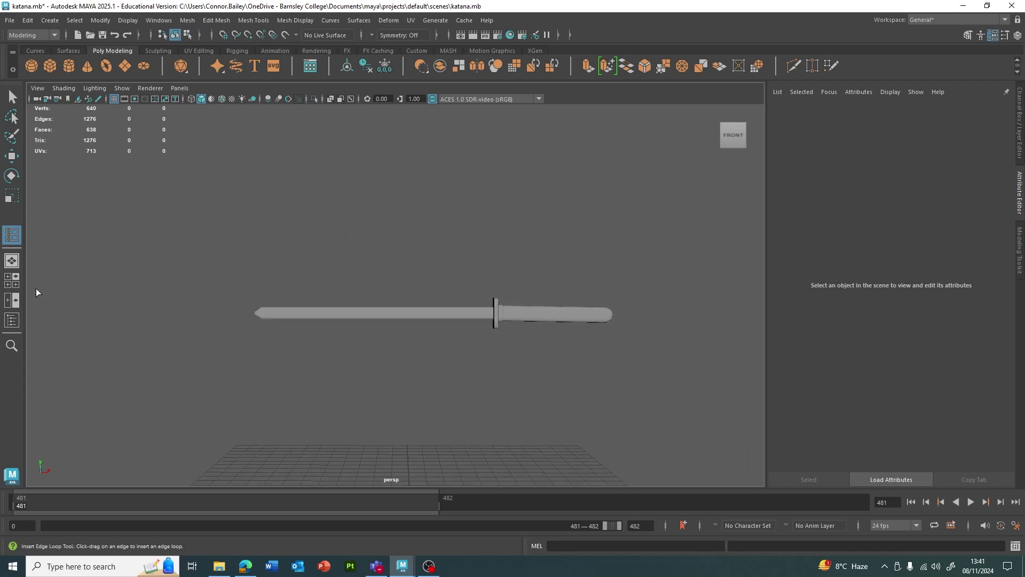
# Show the Outliner, then delete the katana mesh's construction history and freeze its transformations
pyautogui.click(12, 320)
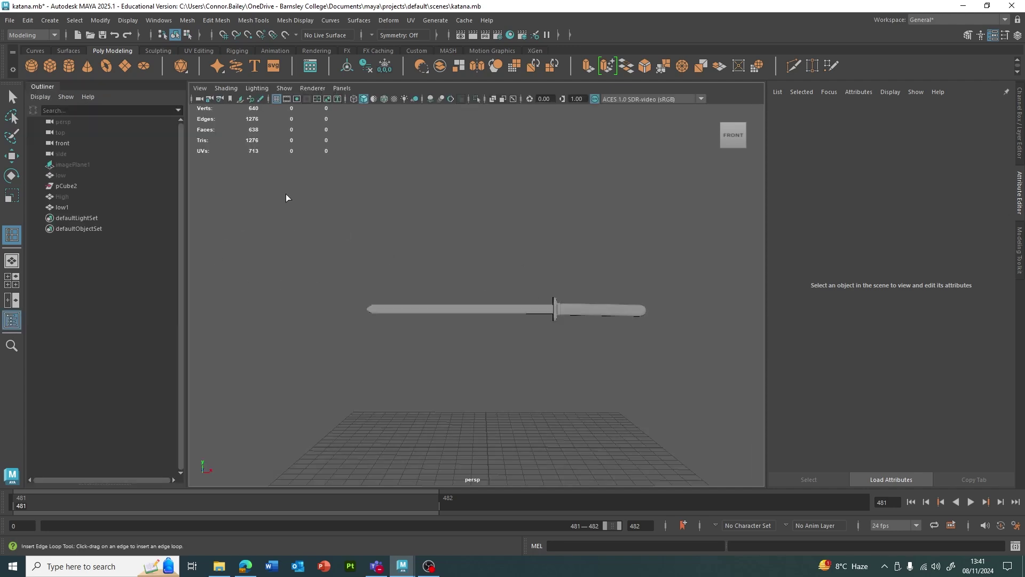
pyautogui.click(568, 256)
pyautogui.click(527, 311)
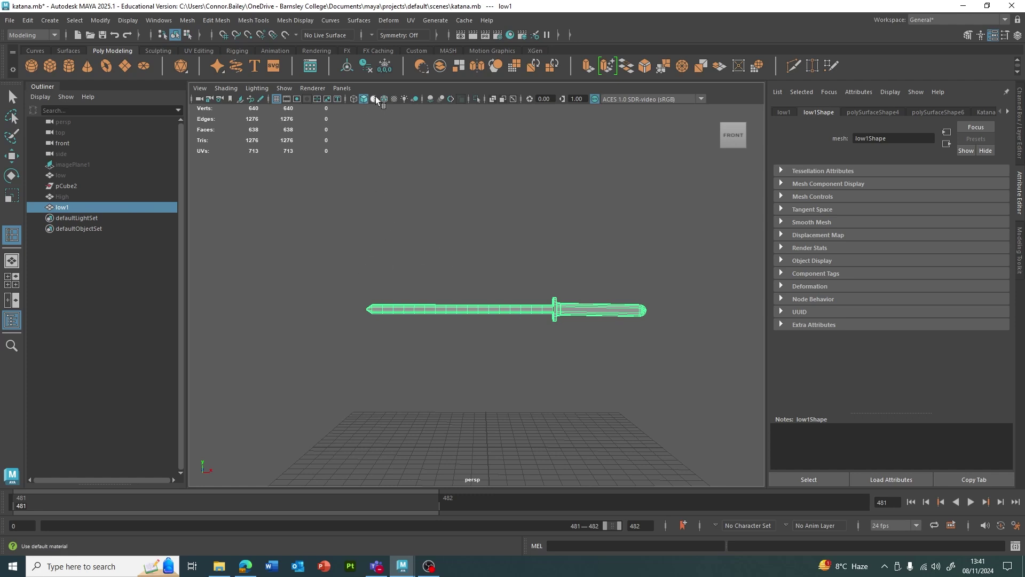
pyautogui.click(366, 65)
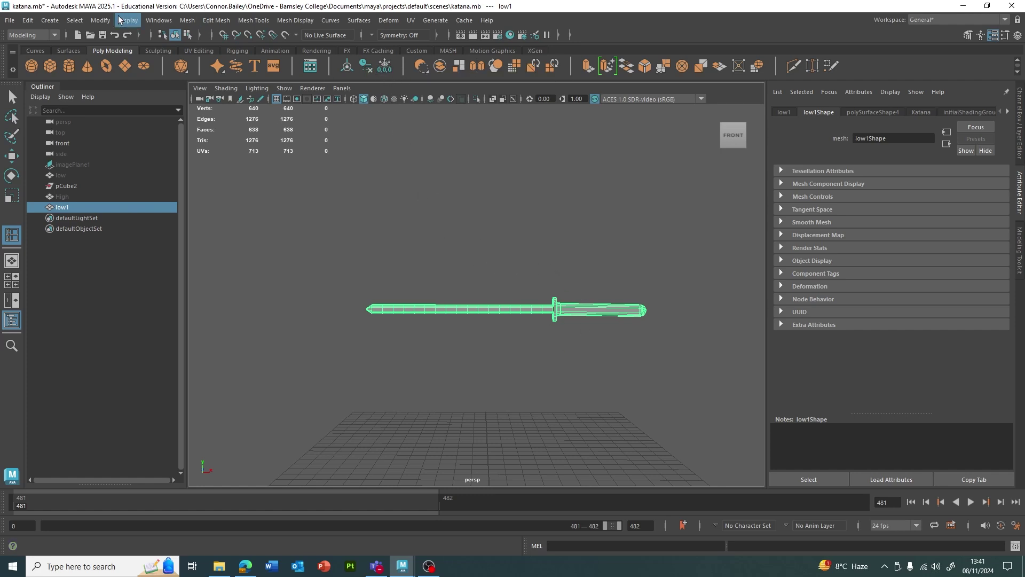
pyautogui.click(100, 19)
pyautogui.click(119, 72)
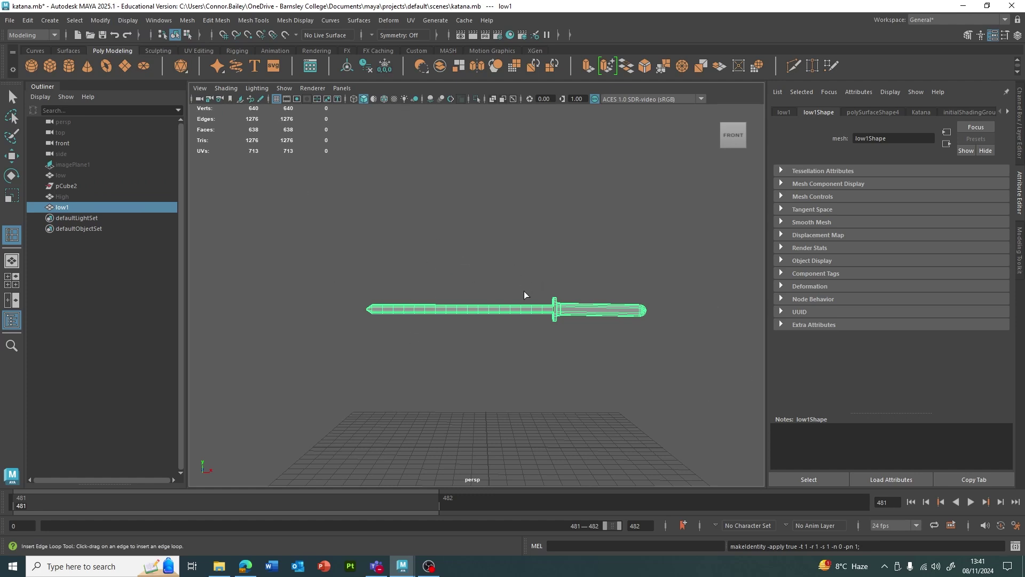
# Leave the edge loop tool and apply a nonlinear Bend deformer to the whole katana mesh
pyautogui.keyDown('alt'); pyautogui.moveTo(529, 278); pyautogui.dragTo(487, 279, button='middle'); pyautogui.keyUp('alt')
pyautogui.keyDown('alt'); pyautogui.moveTo(488, 280); pyautogui.dragTo(593, 279, button='right'); pyautogui.keyUp('alt')
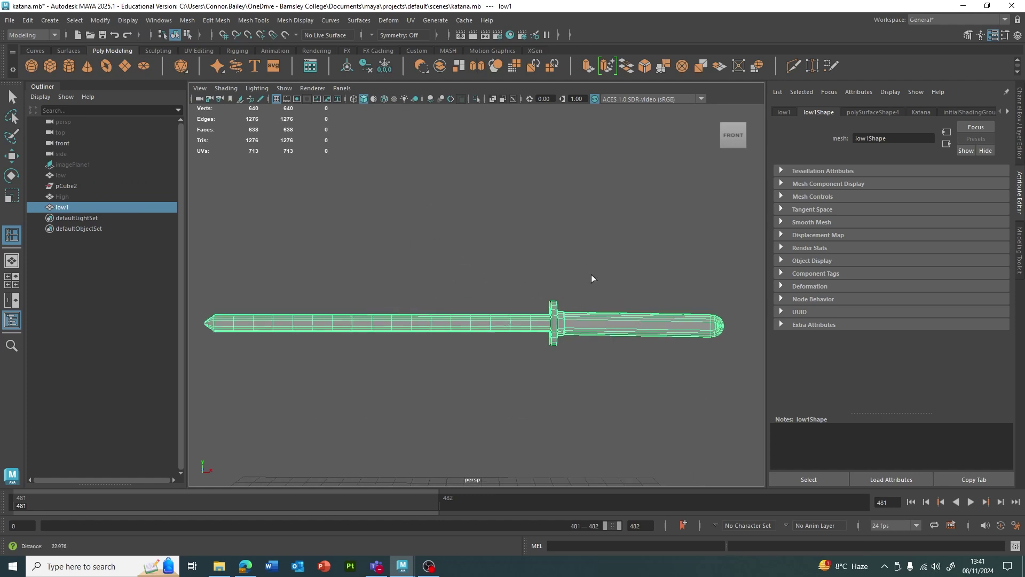
pyautogui.keyDown('alt'); pyautogui.moveTo(593, 280); pyautogui.dragTo(618, 285, button='middle'); pyautogui.keyUp('alt')
pyautogui.press('q')
pyautogui.click(535, 342)
pyautogui.click(536, 323)
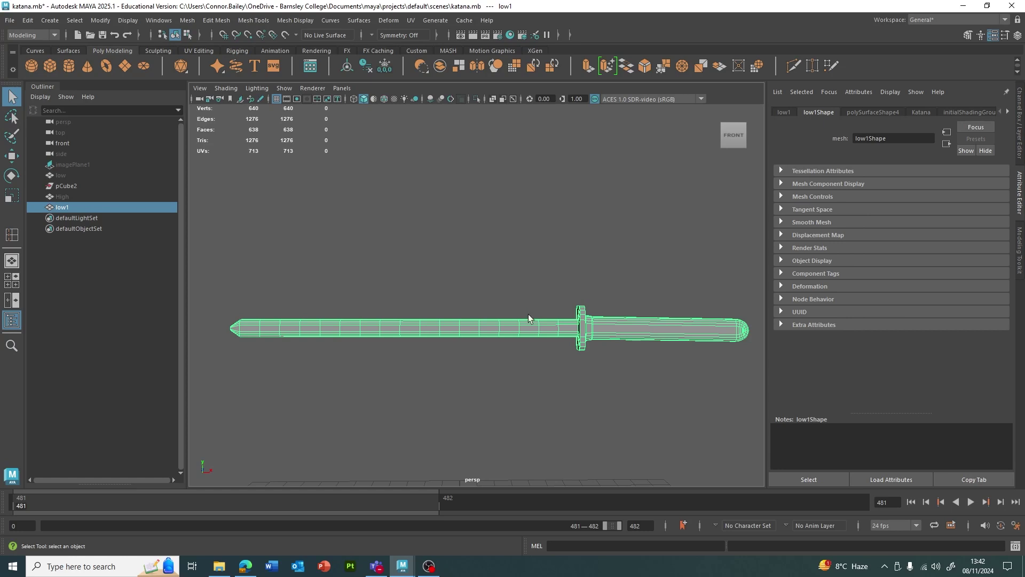
pyautogui.moveTo(528, 272); pyautogui.dragTo(586, 236, button='right')
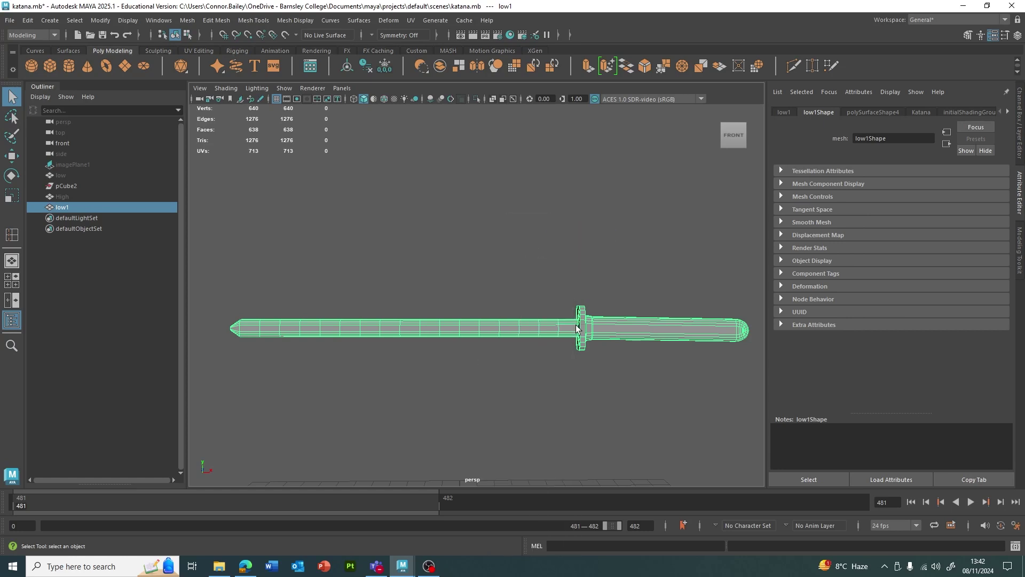
pyautogui.click(389, 20)
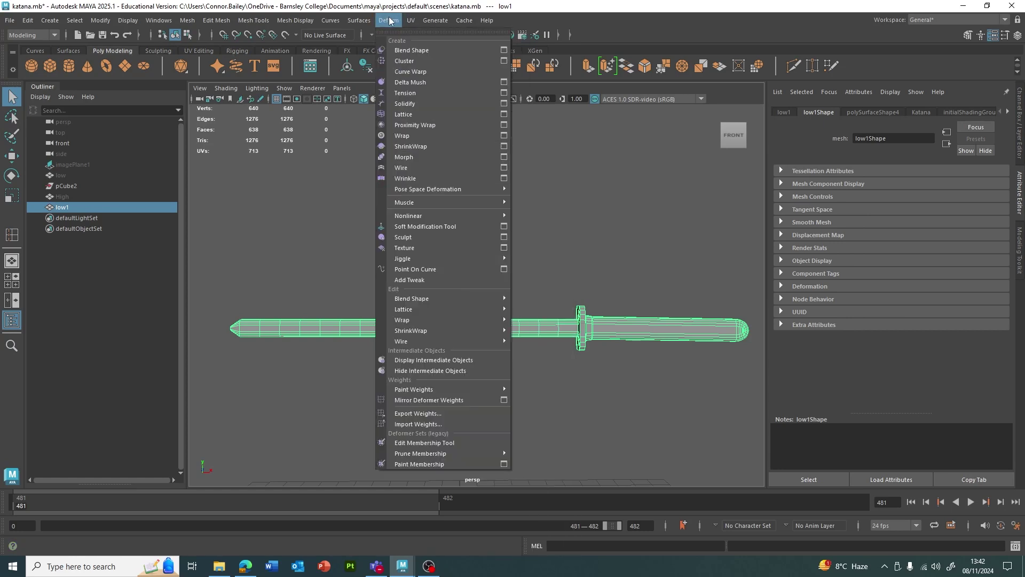
pyautogui.moveTo(422, 216)
pyautogui.click(534, 215)
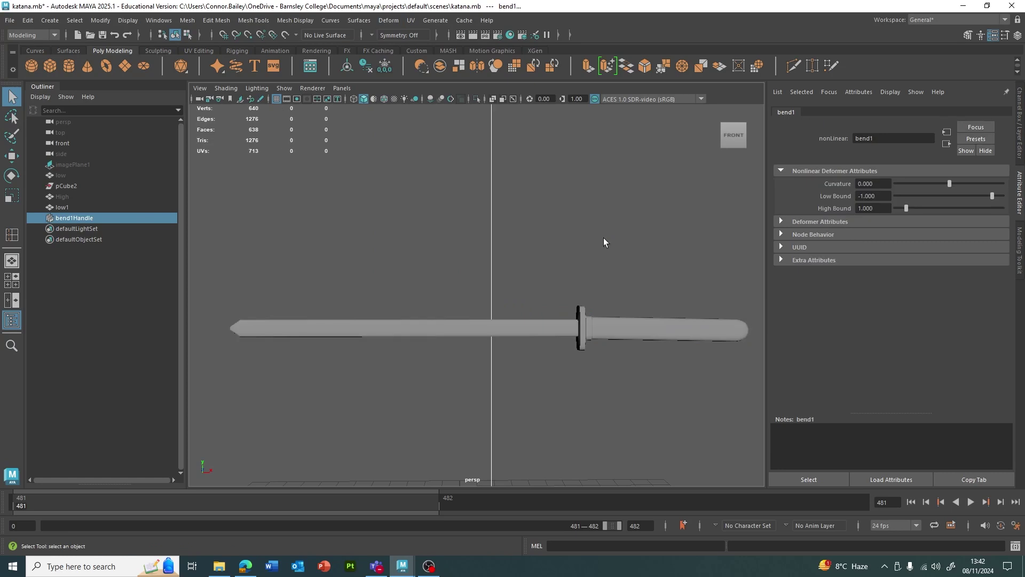
pyautogui.keyDown('alt'); pyautogui.moveTo(604, 242); pyautogui.dragTo(526, 272, button='right'); pyautogui.keyUp('alt')
pyautogui.keyDown('alt'); pyautogui.moveTo(526, 272); pyautogui.dragTo(444, 255); pyautogui.keyUp('alt')
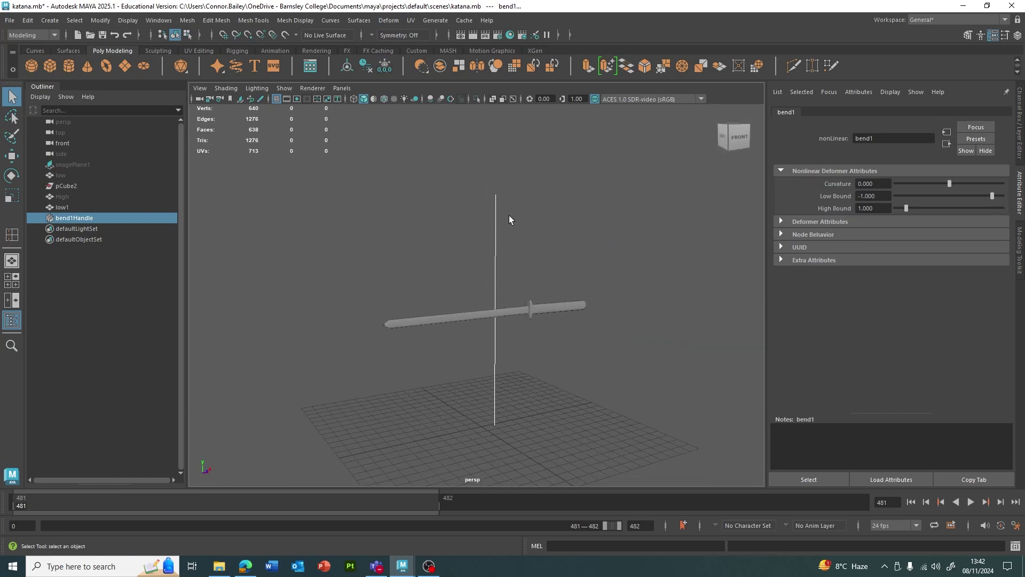
pyautogui.keyDown('alt'); pyautogui.moveTo(524, 355); pyautogui.dragTo(475, 339); pyautogui.keyUp('alt')
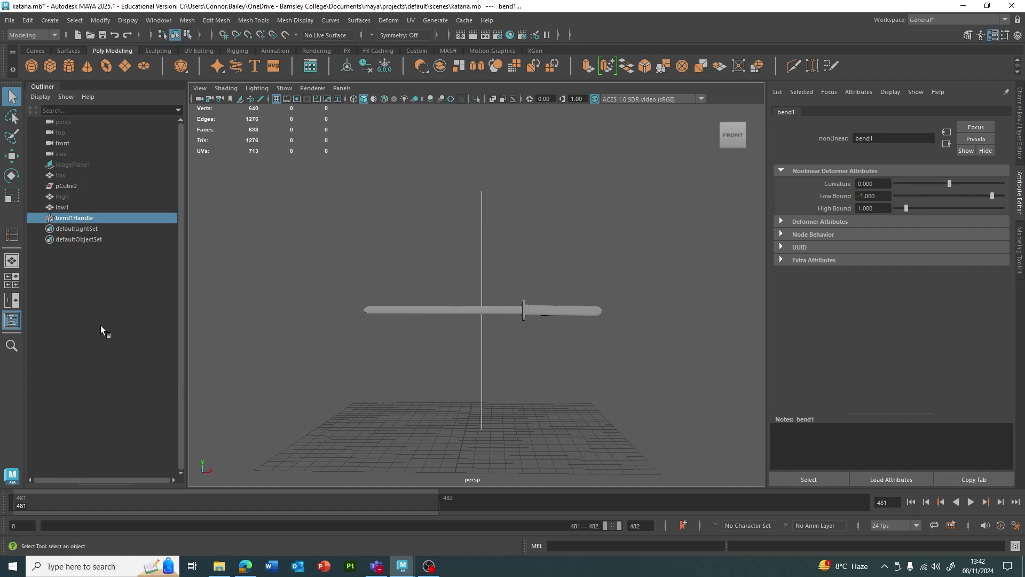
pyautogui.click(12, 320)
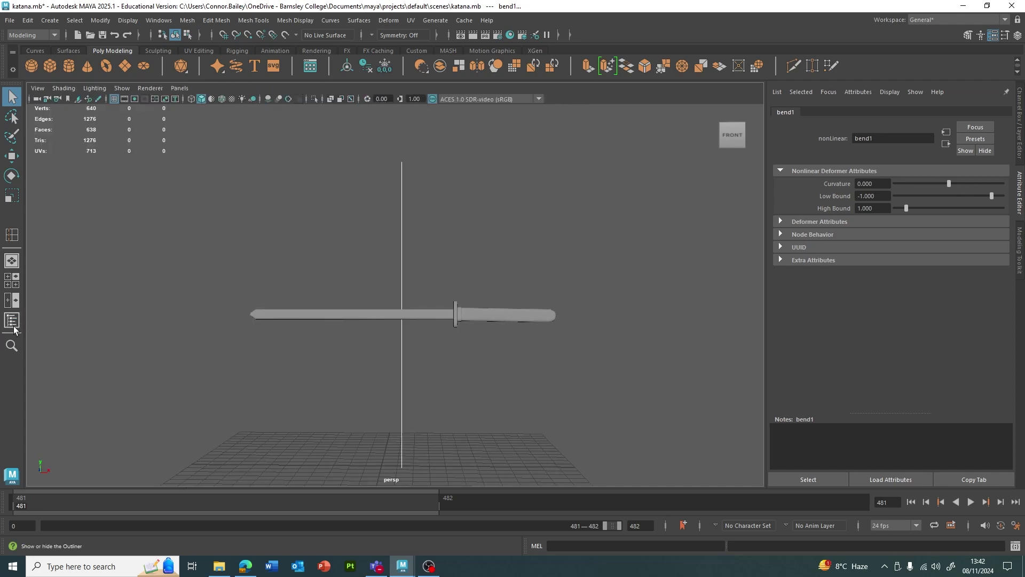
pyautogui.click(11, 322)
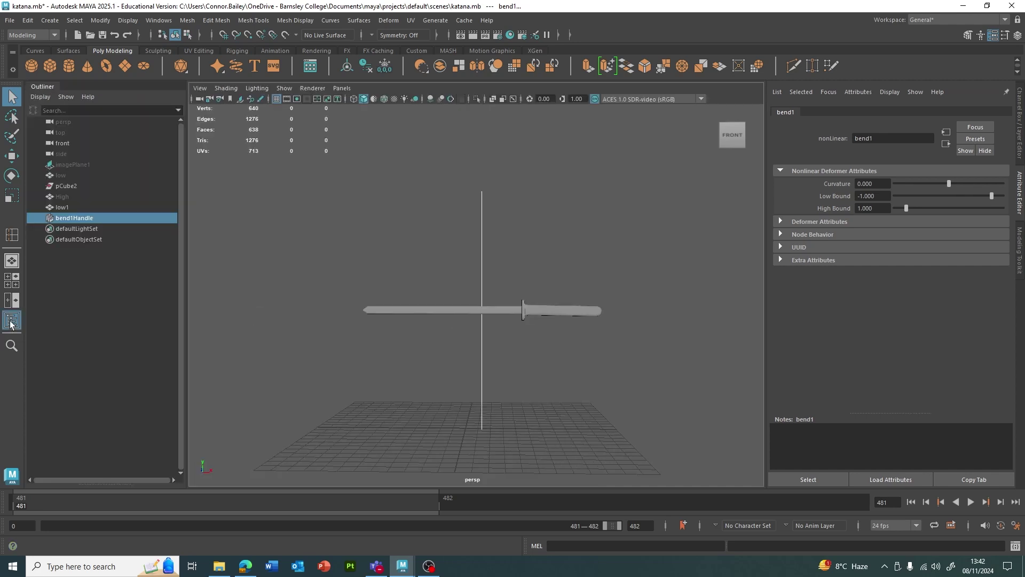
# Rotate the bend deformer's handle to 90 degrees on Z so it lies along the length of the katana
pyautogui.keyDown('alt'); pyautogui.moveTo(516, 275); pyautogui.dragTo(517, 317, button='right'); pyautogui.keyUp('alt')
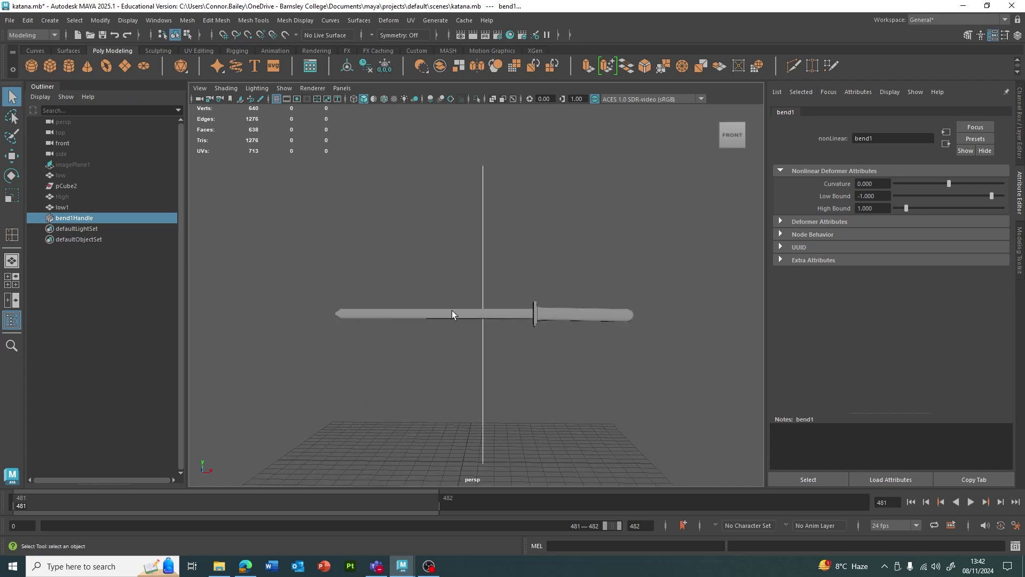
pyautogui.press('e')
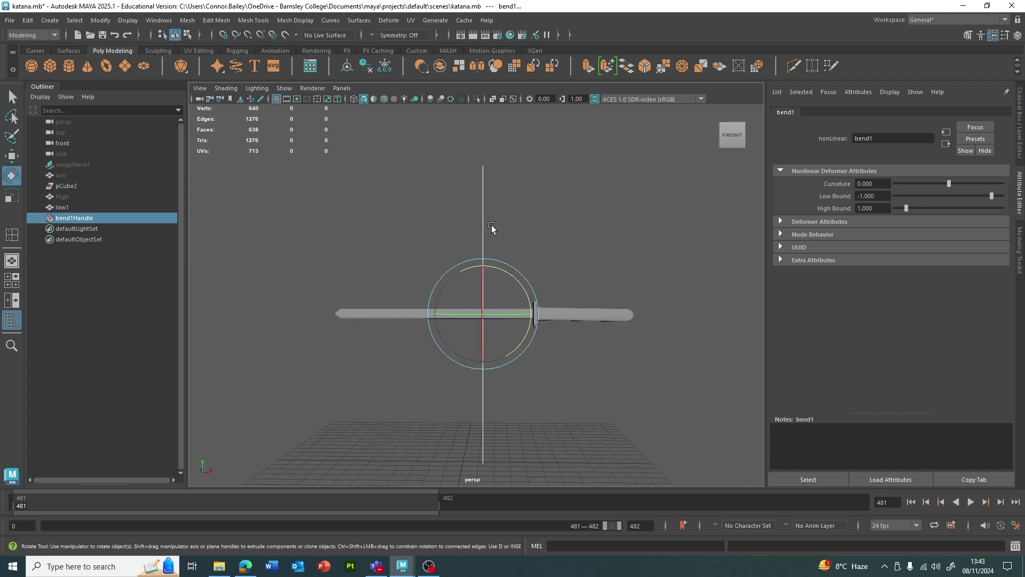
pyautogui.keyDown('alt'); pyautogui.moveTo(530, 240); pyautogui.dragTo(431, 280); pyautogui.keyUp('alt')
pyautogui.keyDown('alt'); pyautogui.moveTo(464, 338); pyautogui.dragTo(434, 282); pyautogui.keyUp('alt')
pyautogui.keyDown('alt'); pyautogui.moveTo(434, 283); pyautogui.dragTo(538, 194, button='right'); pyautogui.keyUp('alt')
pyautogui.keyDown('alt'); pyautogui.moveTo(537, 197); pyautogui.dragTo(532, 209); pyautogui.keyUp('alt')
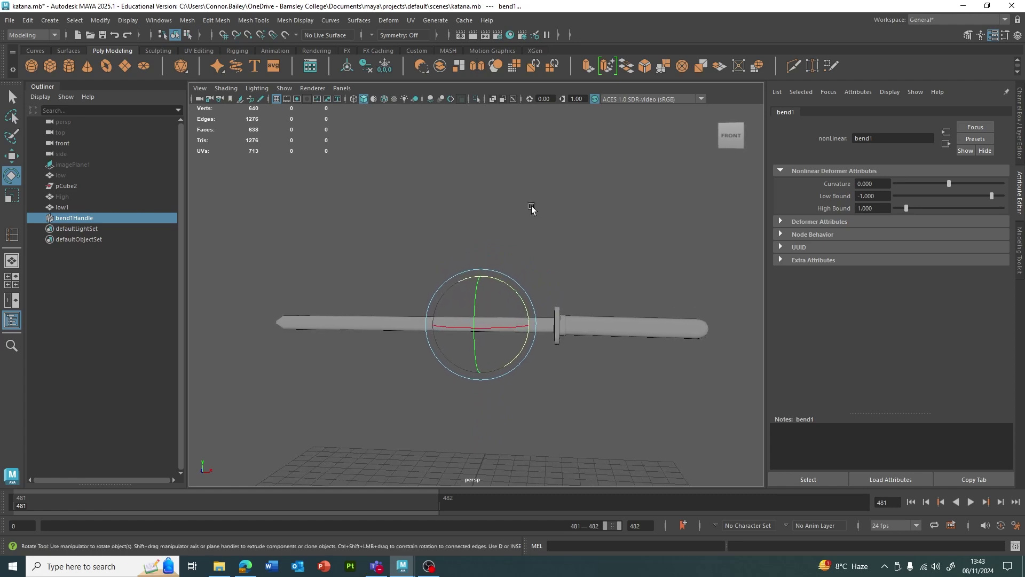
pyautogui.hotkey('ctrl', 'a')
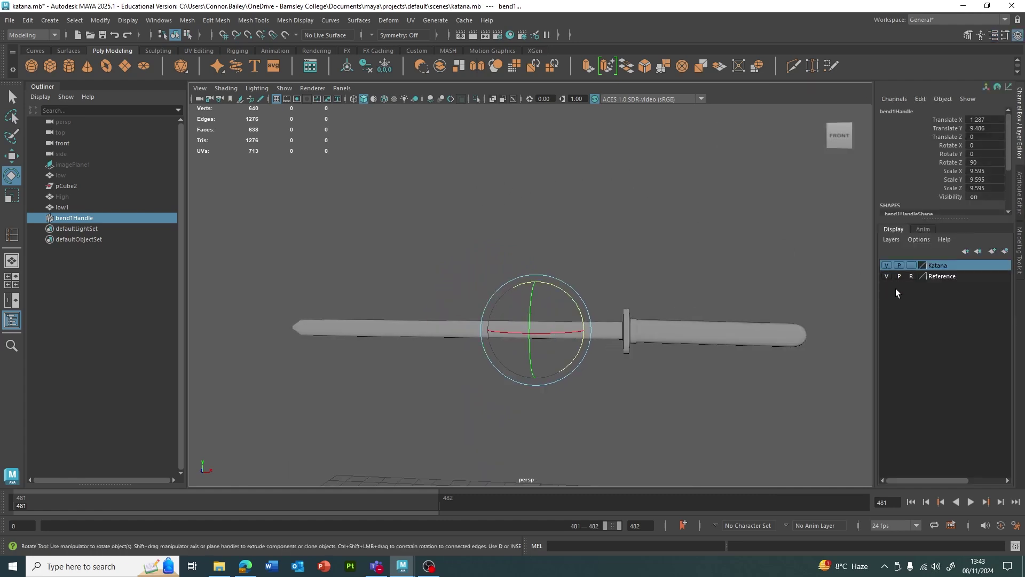
pyautogui.hotkey('ctrl', 'a')
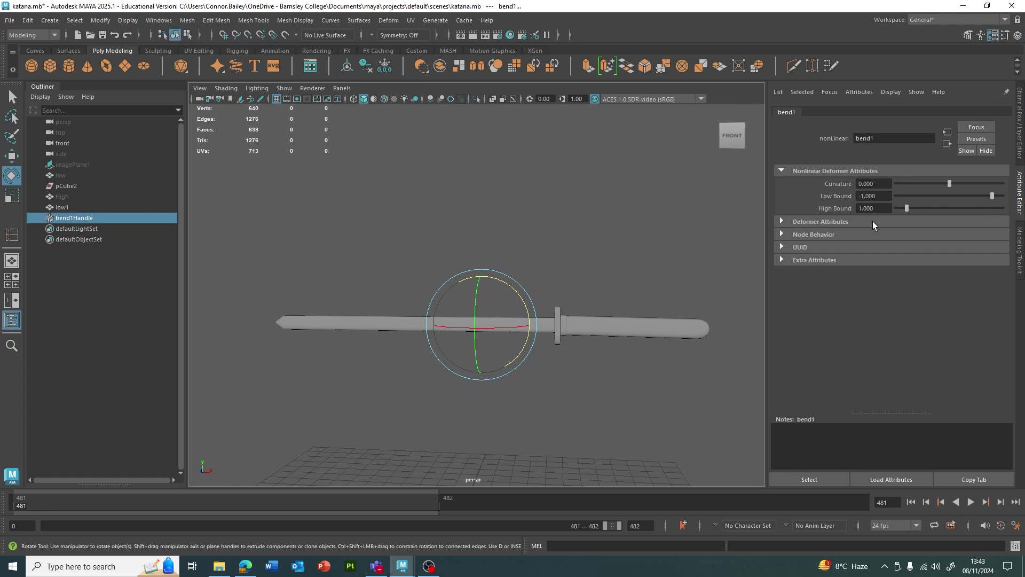
# Set the bend deformer's Low Bound to -1.320 and High Bound to 1.320 so it spans the whole katana
pyautogui.moveTo(992, 197); pyautogui.dragTo(976, 204)
pyautogui.keyDown('alt'); pyautogui.moveTo(723, 284); pyautogui.dragTo(677, 287, button='middle'); pyautogui.keyUp('alt')
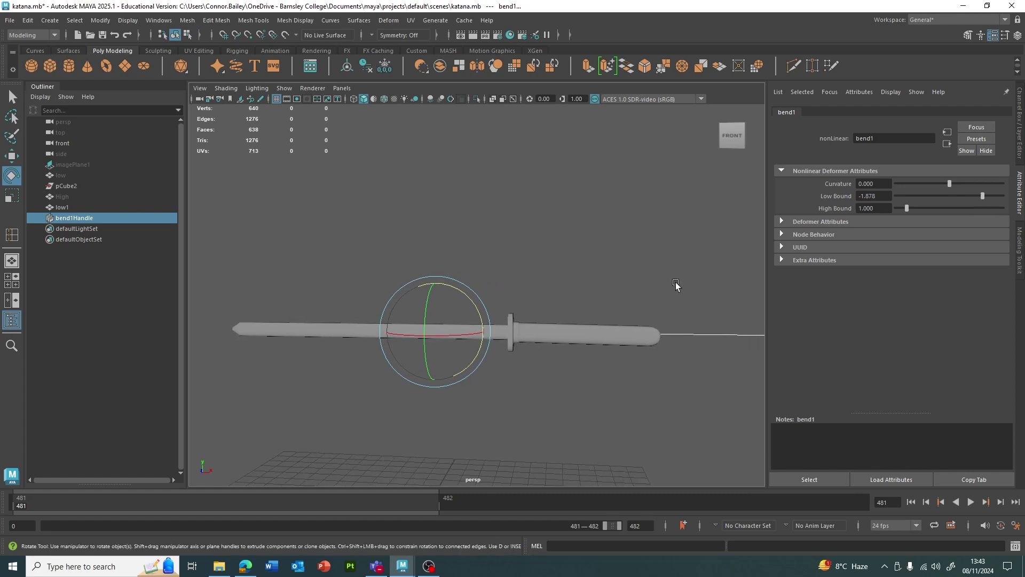
pyautogui.scroll(-3, 677, 287)
pyautogui.moveTo(910, 210); pyautogui.dragTo(915, 213)
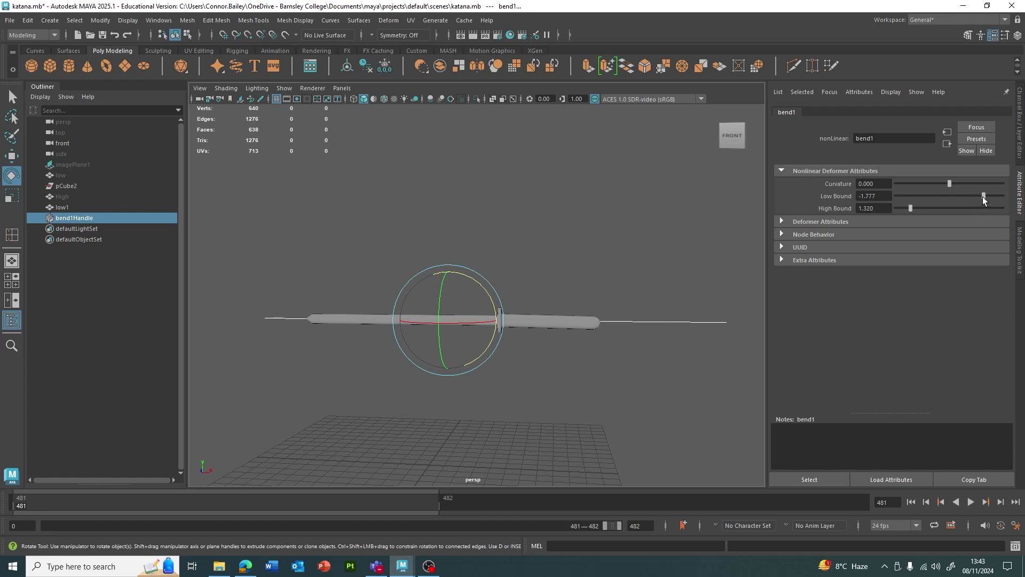
pyautogui.moveTo(980, 202); pyautogui.dragTo(988, 200)
# Set the bend's Curvature to 48.426 and rotate its handle around the katana's long axis so the sword curves upward
pyautogui.moveTo(949, 182); pyautogui.dragTo(963, 183)
pyautogui.keyDown('alt'); pyautogui.moveTo(555, 257); pyautogui.dragTo(343, 364); pyautogui.keyUp('alt')
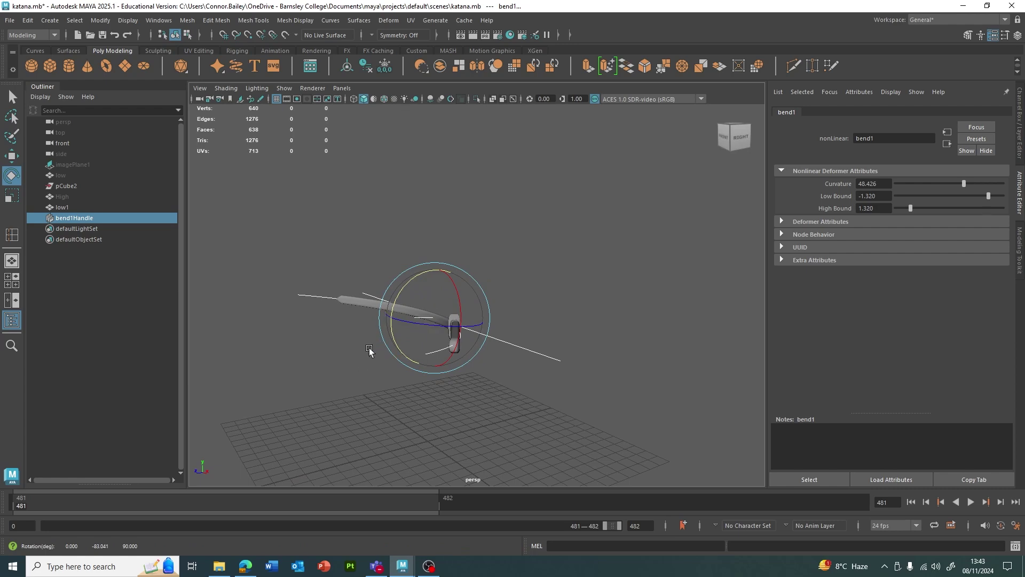
pyautogui.keyDown('alt'); pyautogui.moveTo(526, 344); pyautogui.dragTo(395, 326); pyautogui.keyUp('alt')
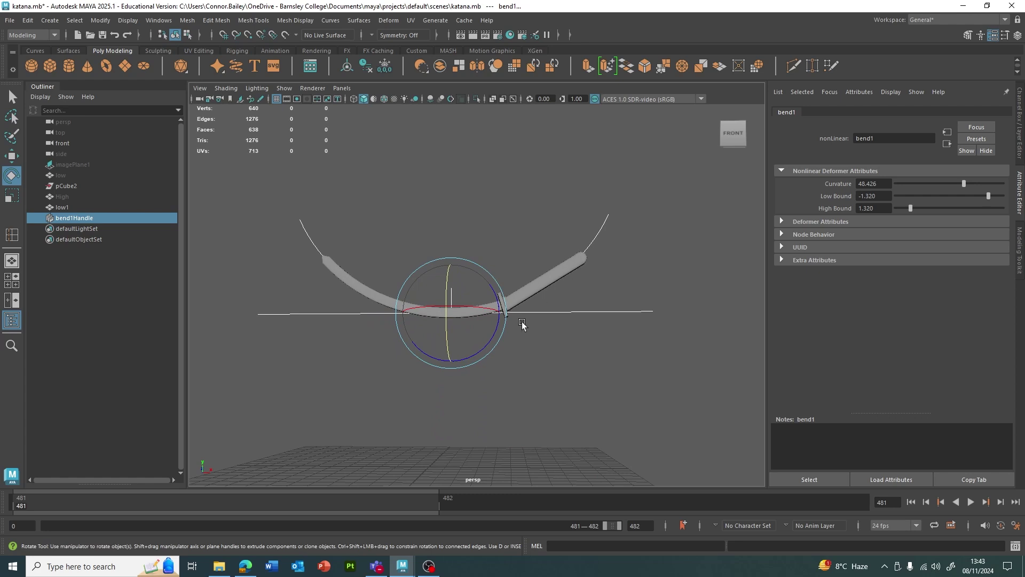
# Move the bend handle along X from the middle of the blade to the guard
pyautogui.keyDown('alt'); pyautogui.moveTo(455, 305); pyautogui.dragTo(723, 329, button='right'); pyautogui.keyUp('alt')
pyautogui.keyDown('alt'); pyautogui.moveTo(639, 328); pyautogui.dragTo(442, 386, button='middle'); pyautogui.keyUp('alt')
pyautogui.keyDown('alt'); pyautogui.moveTo(528, 345); pyautogui.dragTo(480, 321, button='right'); pyautogui.keyUp('alt')
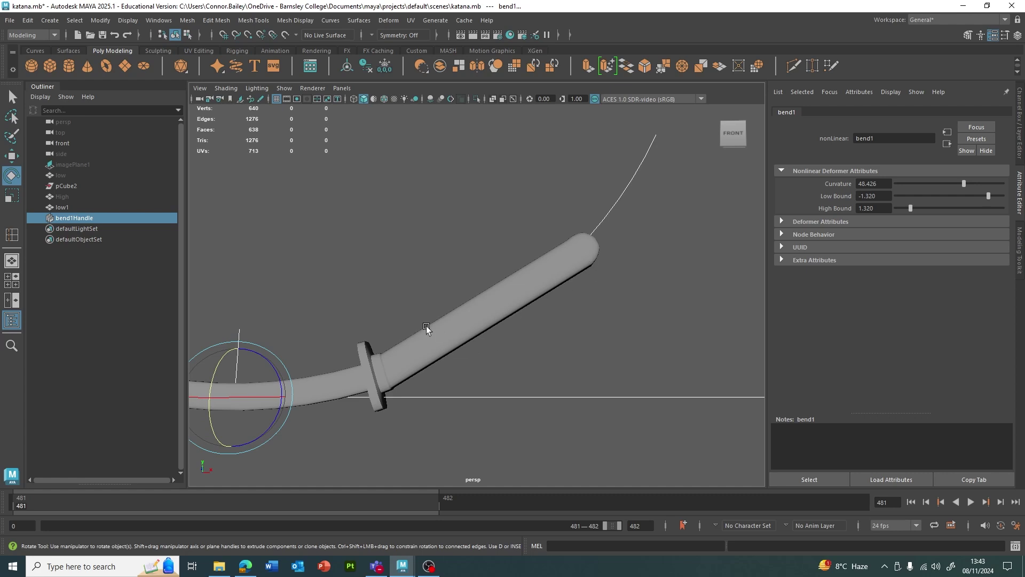
pyautogui.keyDown('alt'); pyautogui.moveTo(391, 308); pyautogui.dragTo(666, 320, button='middle'); pyautogui.keyUp('alt')
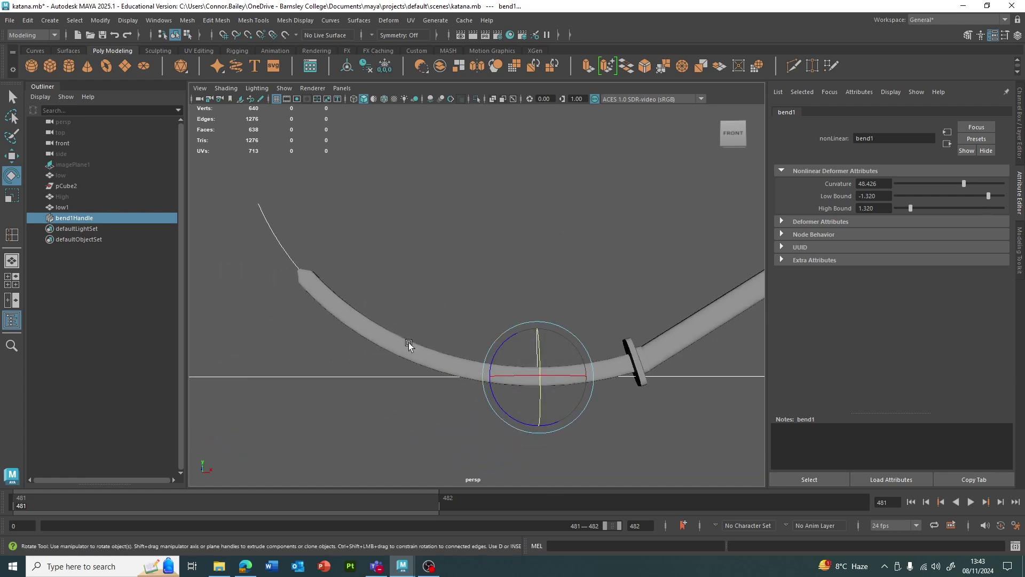
pyautogui.keyDown('alt'); pyautogui.moveTo(575, 318); pyautogui.dragTo(431, 294); pyautogui.keyUp('alt')
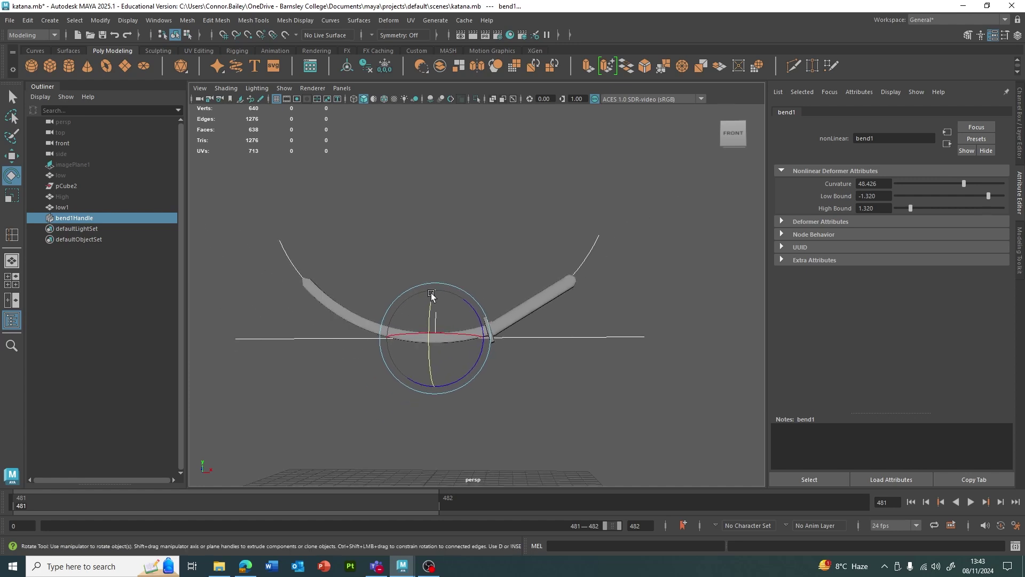
pyautogui.press('q')
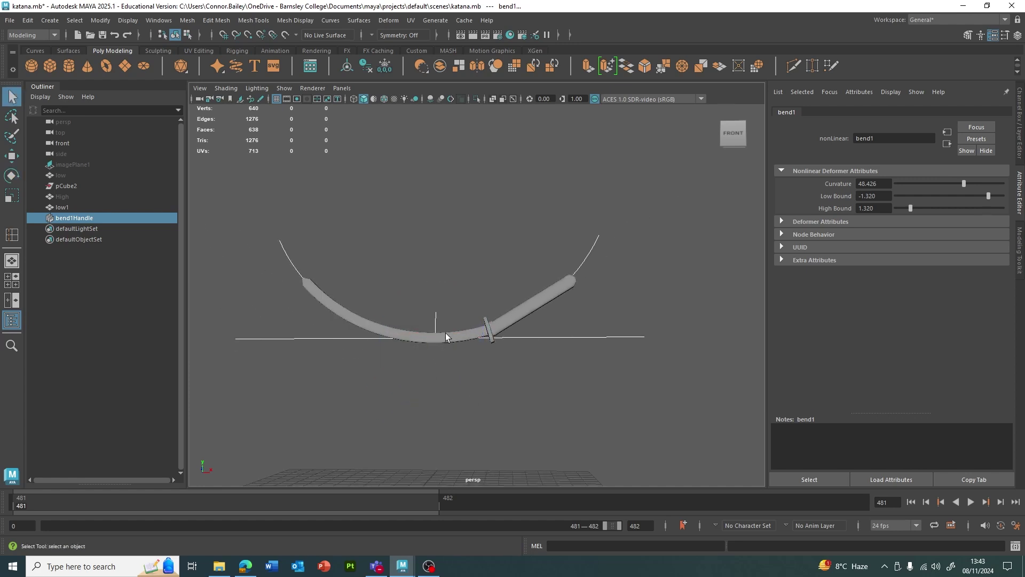
pyautogui.press('w')
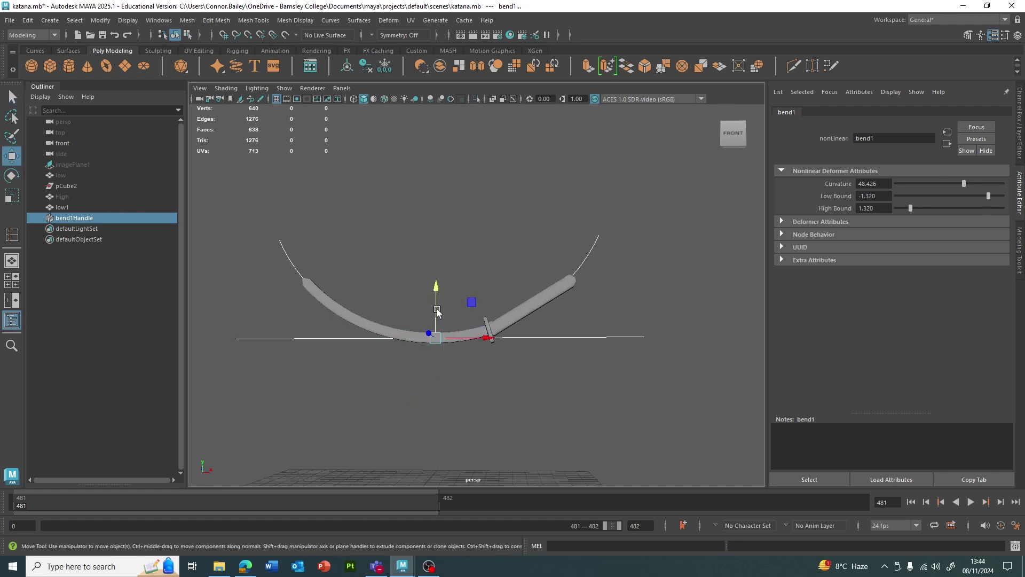
pyautogui.keyDown('alt'); pyautogui.moveTo(414, 347); pyautogui.dragTo(498, 389); pyautogui.keyUp('alt')
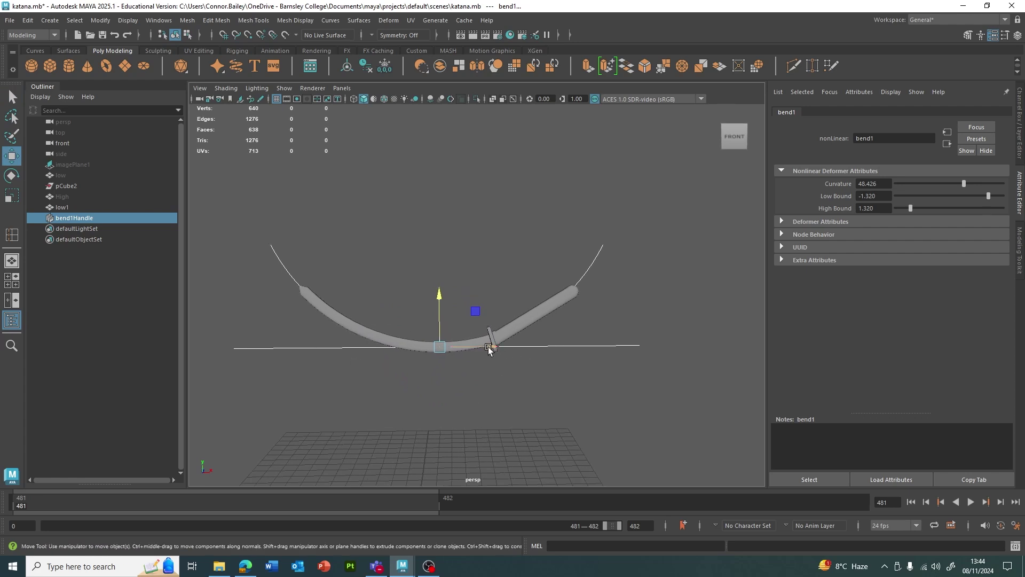
pyautogui.moveTo(488, 348); pyautogui.dragTo(541, 372)
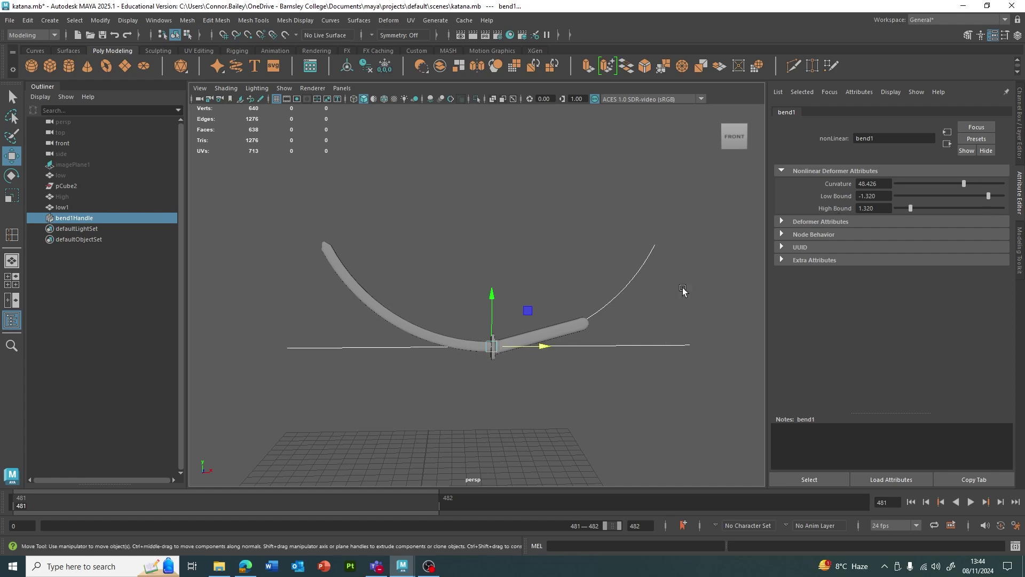
# Set the bend's Low Bound to 0.000 so only the blade side of the guard bends
pyautogui.click(506, 347)
pyautogui.moveTo(990, 198); pyautogui.dragTo(1009, 203)
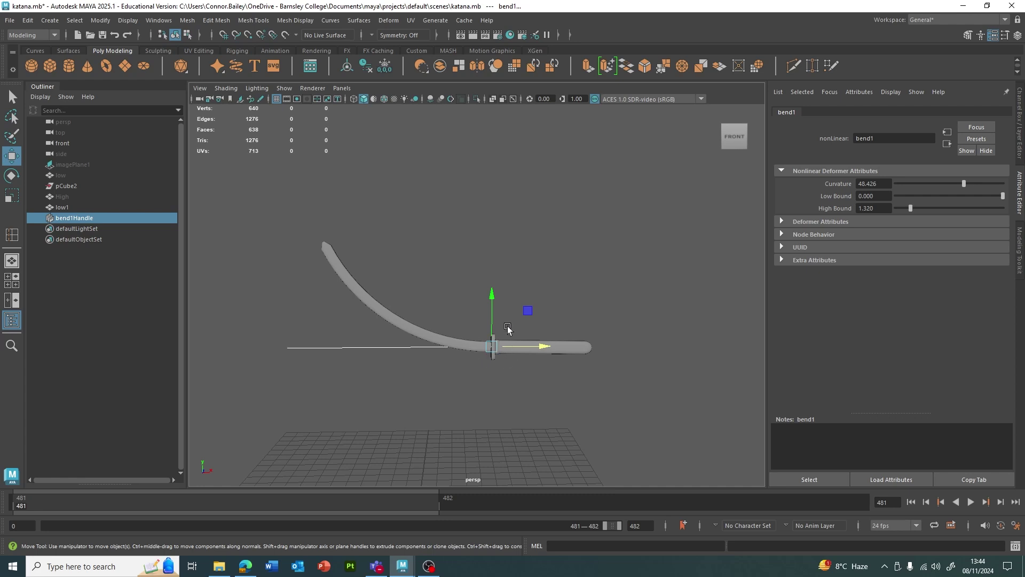
pyautogui.hotkey('ctrl', '1')
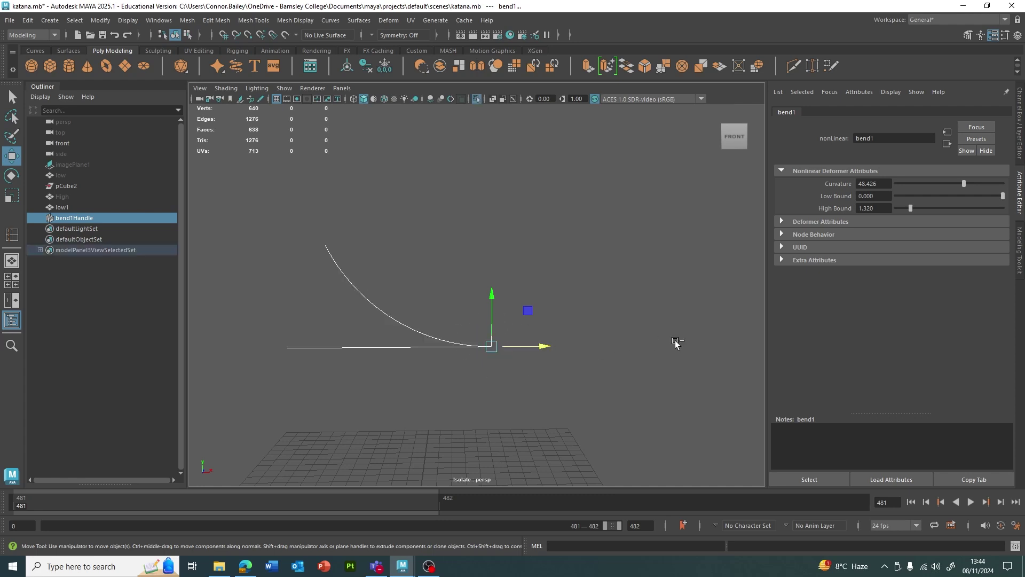
pyautogui.hotkey('ctrl', '1')
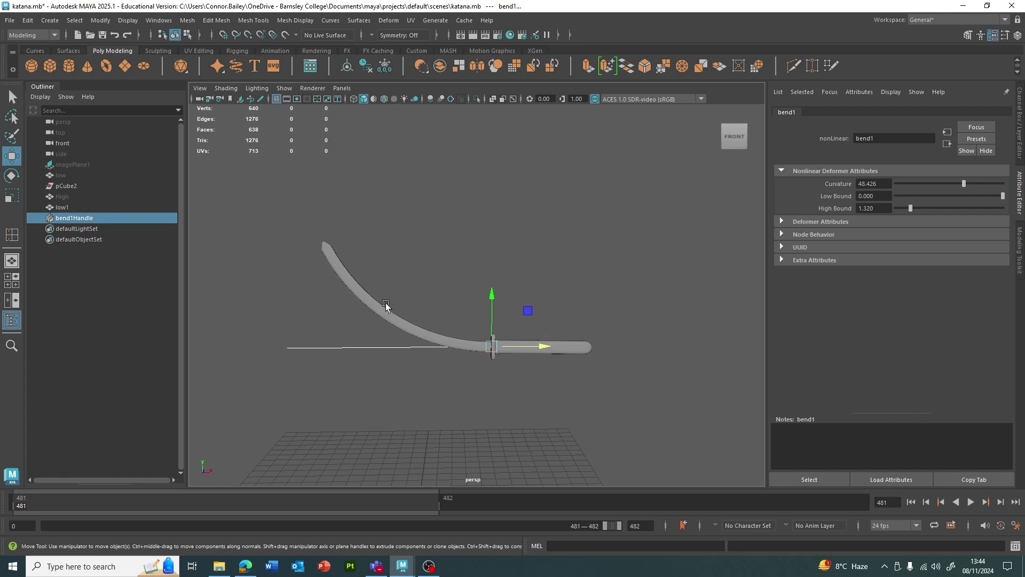
# Set the bend's High Bound to 1.371 and its Curvature to 19.188 for a gentler blade curve
pyautogui.moveTo(913, 208); pyautogui.dragTo(911, 252)
pyautogui.moveTo(962, 188); pyautogui.dragTo(953, 188)
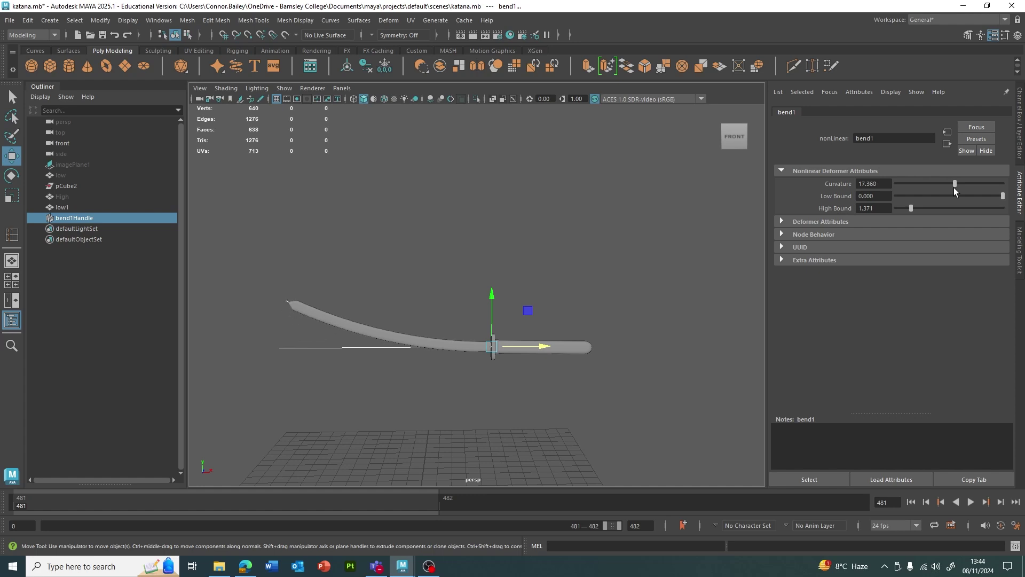
# Move the bend handle along X from the guard a short way up the blade so the curve starts beyond the guard
pyautogui.moveTo(547, 346); pyautogui.dragTo(511, 356)
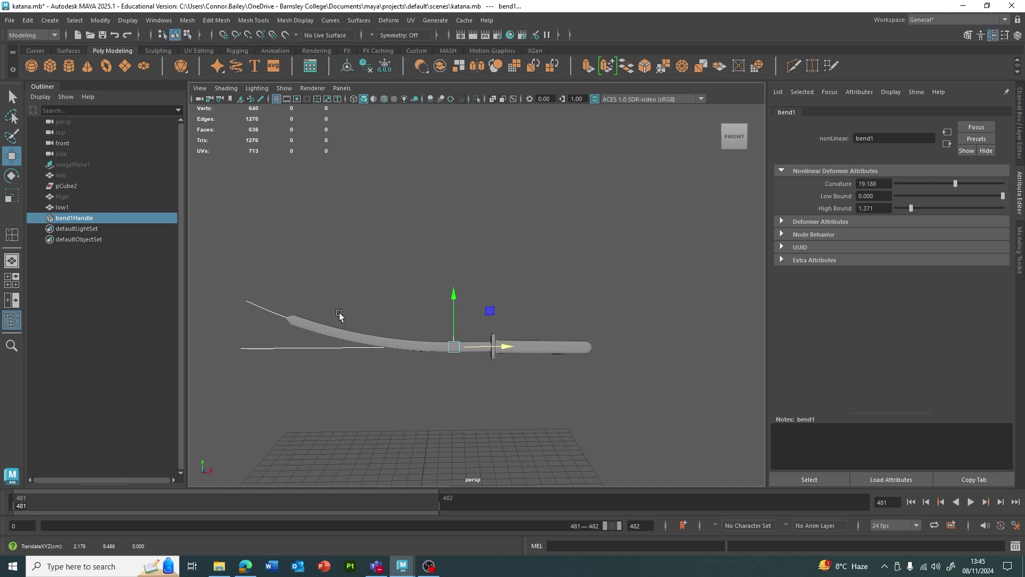
pyautogui.moveTo(496, 342)
pyautogui.mouseDown()
pyautogui.moveTo(522, 347)
pyautogui.moveTo(492, 346)
pyautogui.mouseUp()
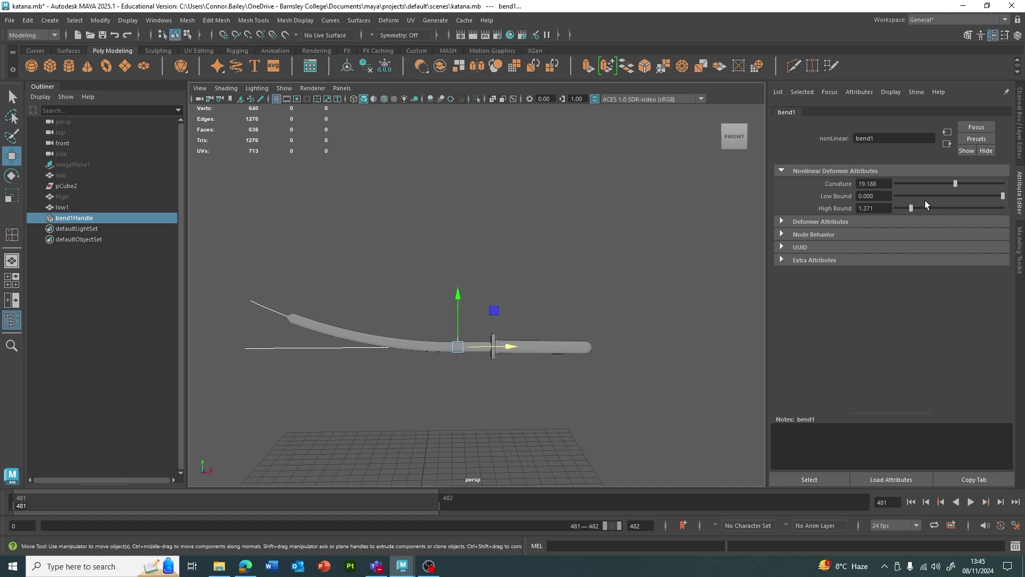
pyautogui.moveTo(1002, 199)
pyautogui.mouseDown()
pyautogui.moveTo(977, 201)
pyautogui.moveTo(1008, 195)
pyautogui.mouseUp()
# Delete the katana mesh's construction history to bake the bend into the geometry and remove the deformer
pyautogui.keyDown('alt'); pyautogui.moveTo(393, 403); pyautogui.dragTo(355, 393); pyautogui.keyUp('alt')
pyautogui.click(524, 232)
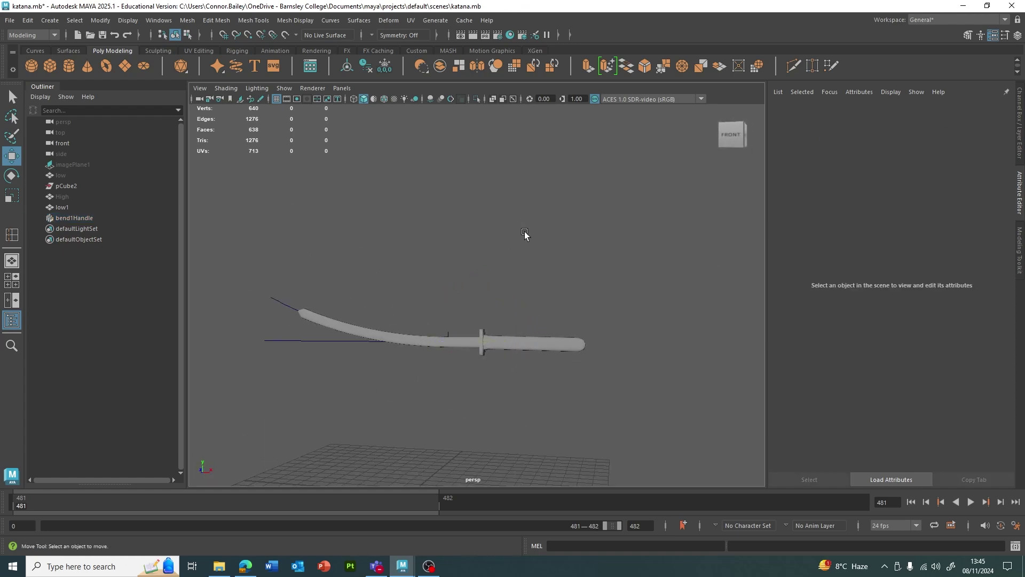
pyautogui.keyDown('alt'); pyautogui.moveTo(524, 232); pyautogui.dragTo(509, 292); pyautogui.keyUp('alt')
pyautogui.keyDown('alt'); pyautogui.moveTo(385, 338); pyautogui.dragTo(421, 315, button='right'); pyautogui.keyUp('alt')
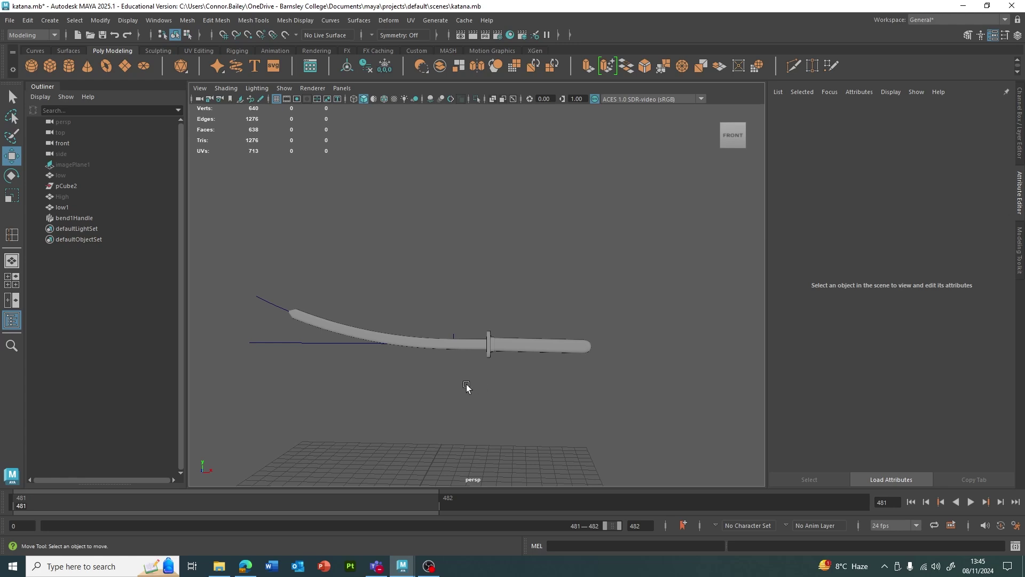
pyautogui.click(482, 347)
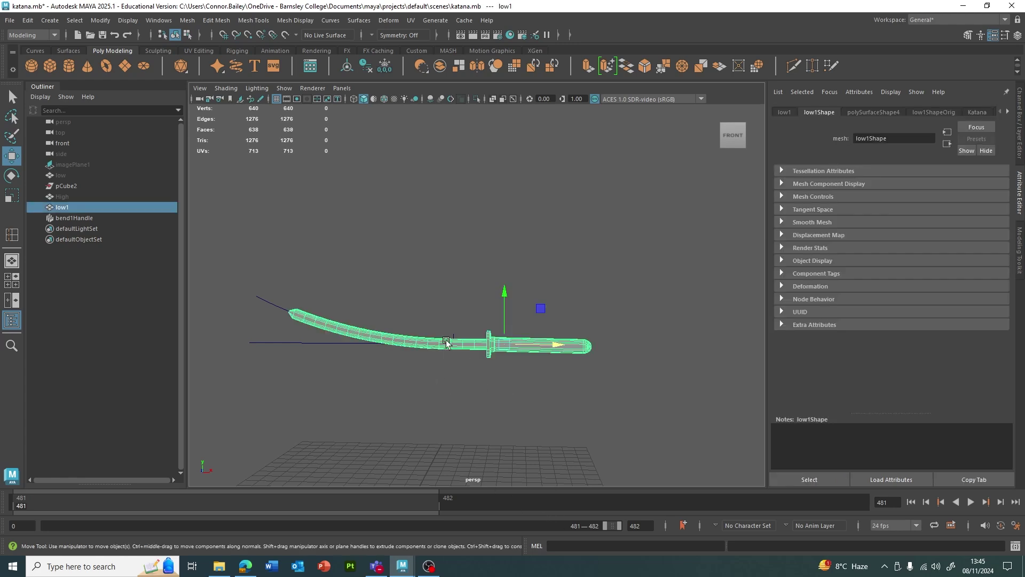
pyautogui.click(367, 64)
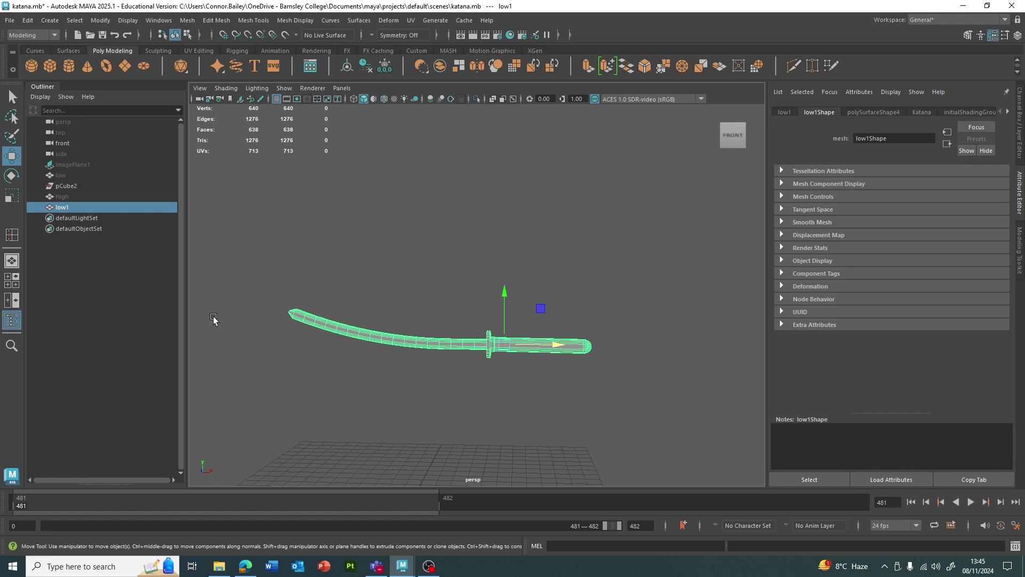
# Freeze the transformations of the curved katana mesh and deselect it
pyautogui.click(438, 246)
pyautogui.keyDown('alt'); pyautogui.moveTo(439, 245); pyautogui.dragTo(451, 255); pyautogui.keyUp('alt')
pyautogui.click(364, 340)
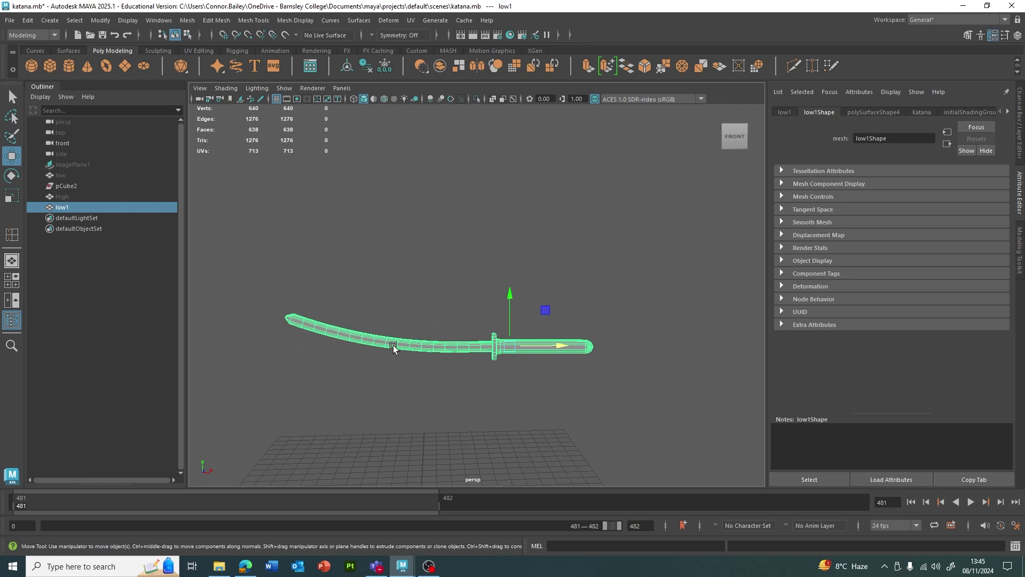
pyautogui.click(388, 69)
pyautogui.click(618, 229)
pyautogui.keyDown('alt'); pyautogui.moveTo(618, 229); pyautogui.dragTo(451, 356); pyautogui.keyUp('alt')
pyautogui.scroll(-3, 464, 353)
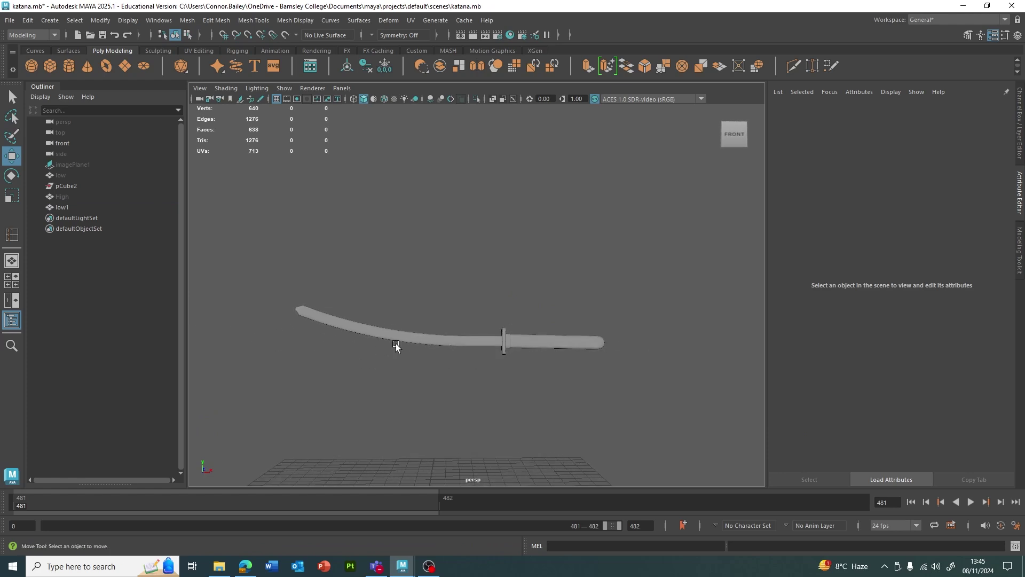